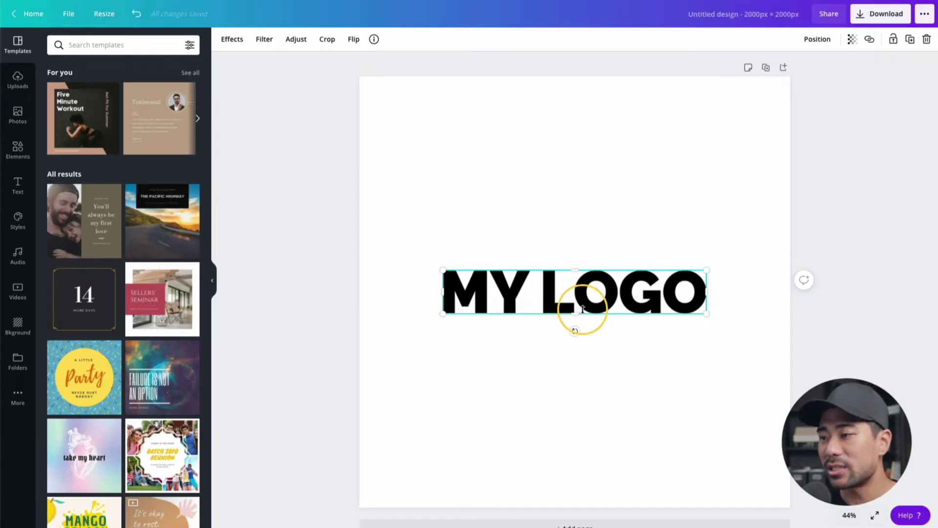
Step: Reselect the MY LOGO image, apply the Cherry duotone, and open its colour settings
left_click(875, 287)
left_click(561, 280)
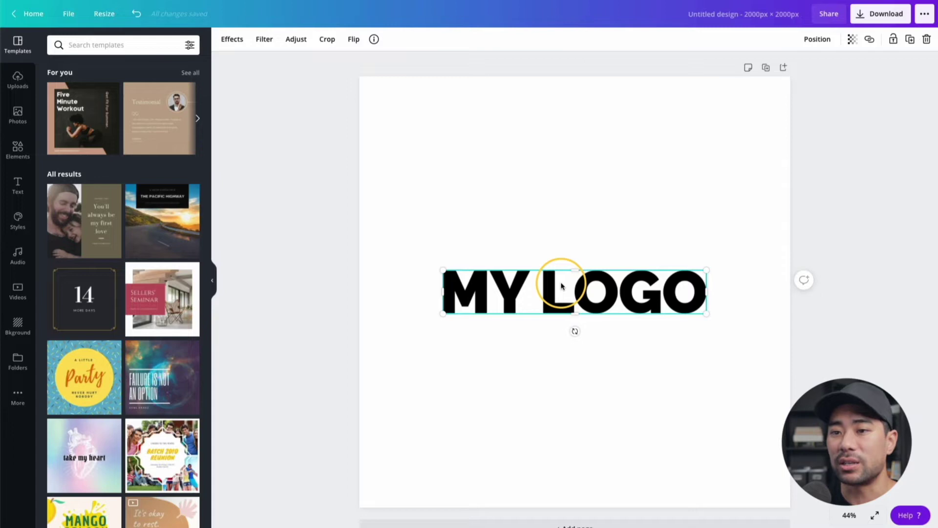
left_click(582, 298)
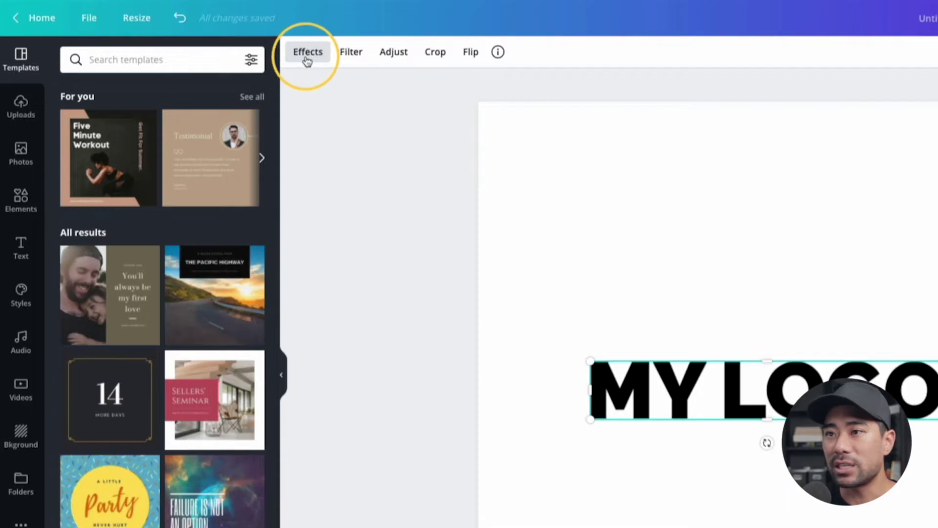
left_click(307, 54)
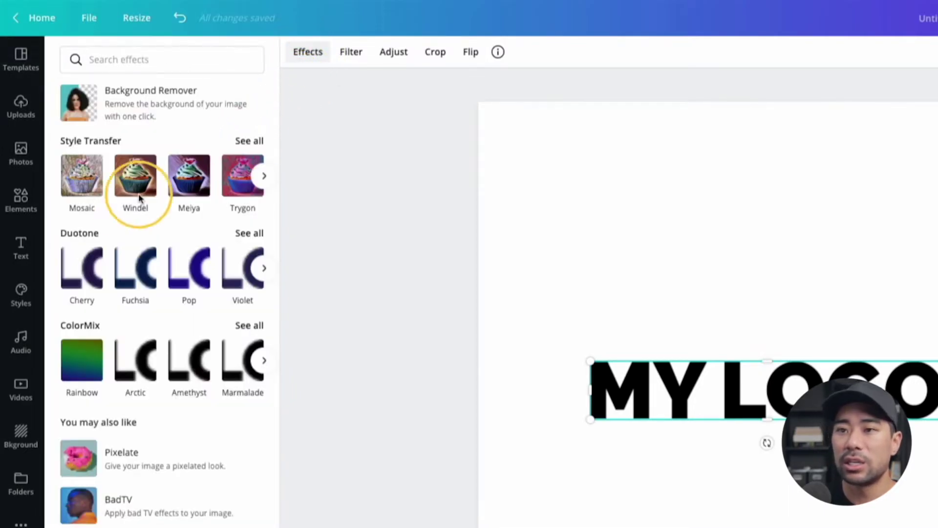
left_click(86, 271)
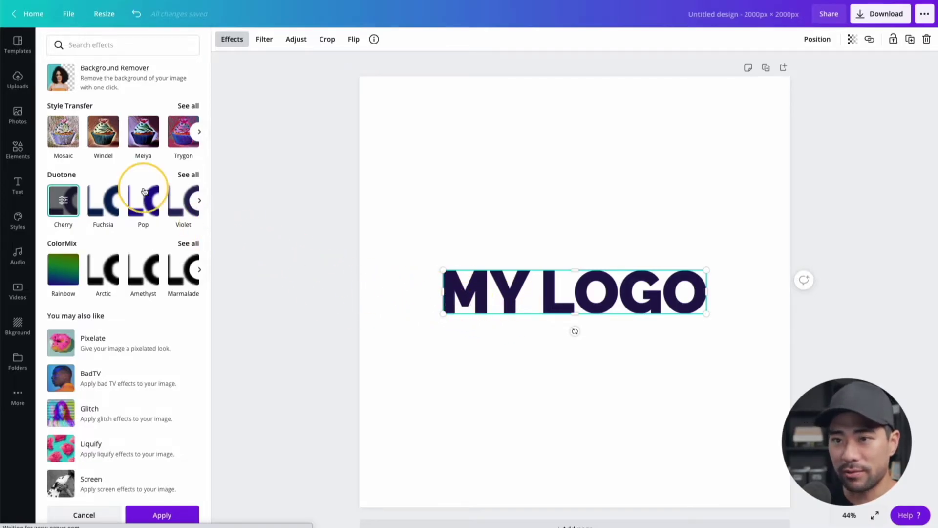
left_click(64, 201)
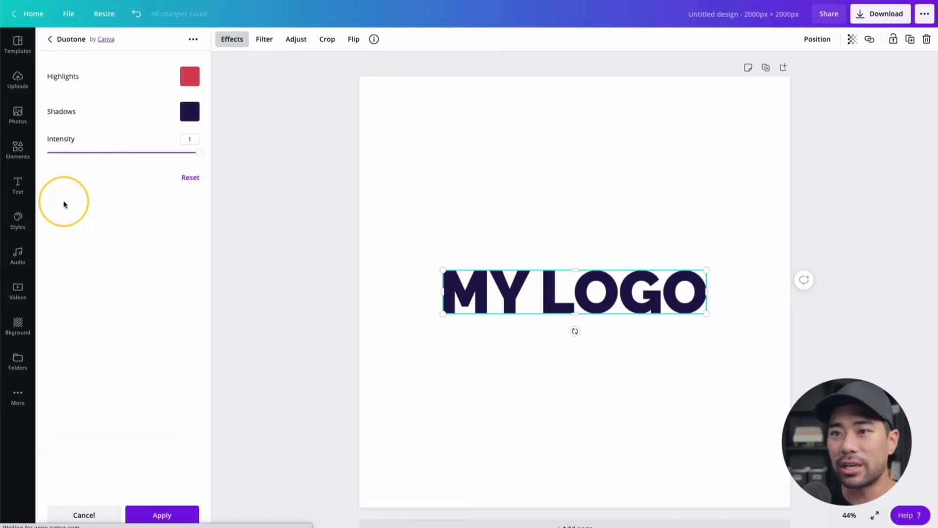
left_click(49, 39)
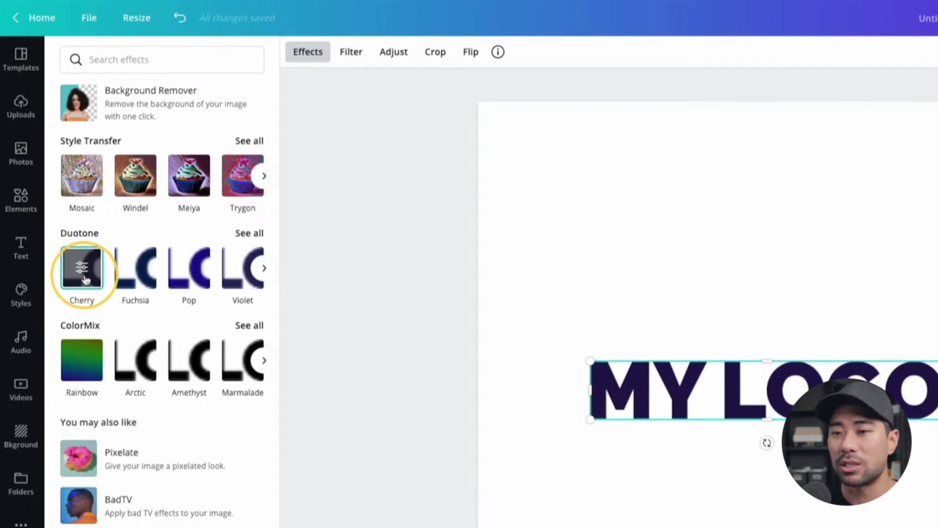
left_click(83, 269)
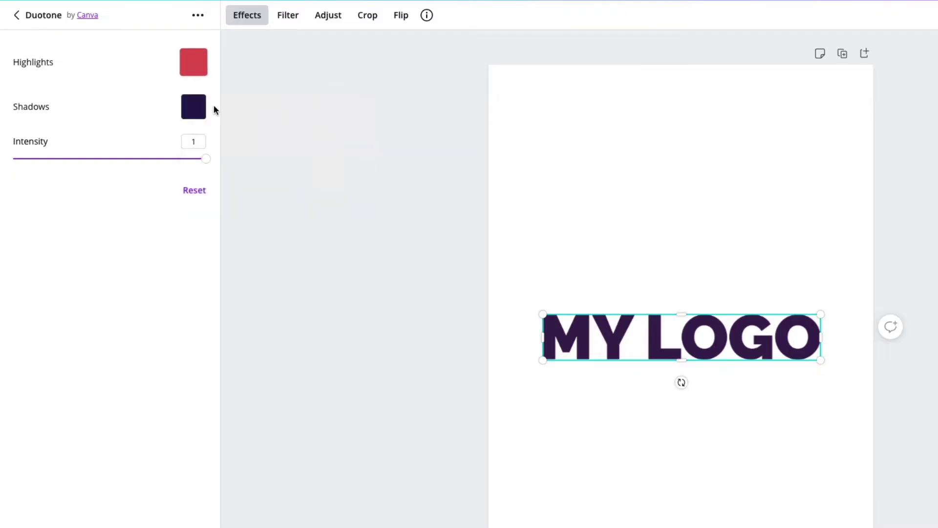
Step: Set the duotone highlights to black (#000000) and the shadows to vivid #3C00FF
left_click(192, 67)
left_click(229, 128)
left_click_drag(229, 128, 143, 171)
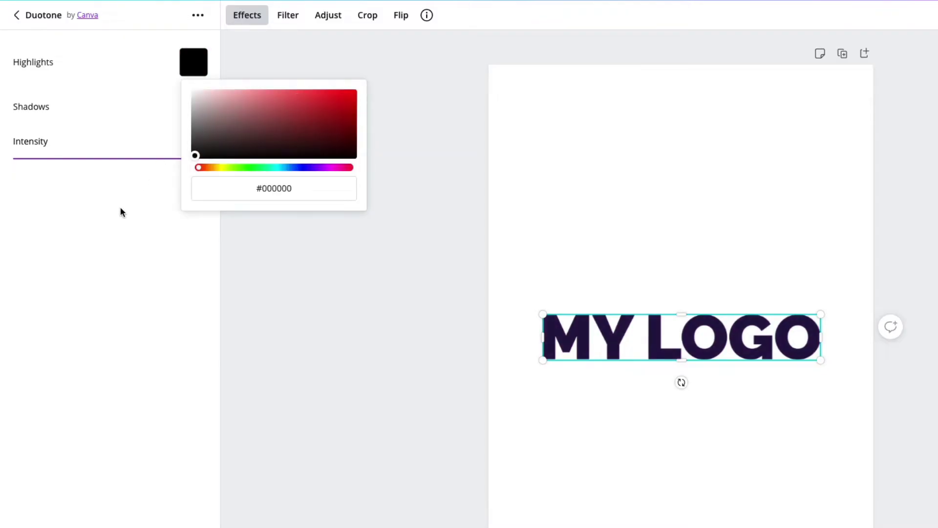
left_click(86, 303)
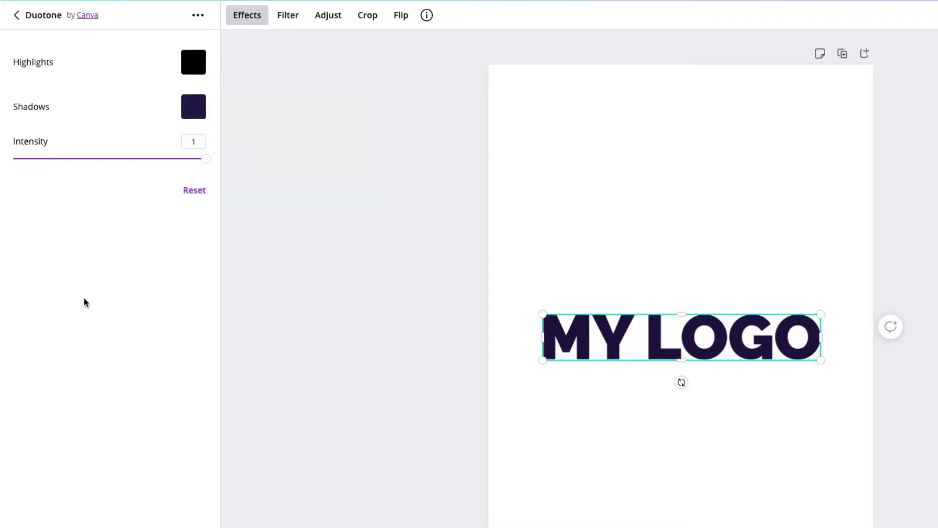
left_click(196, 114)
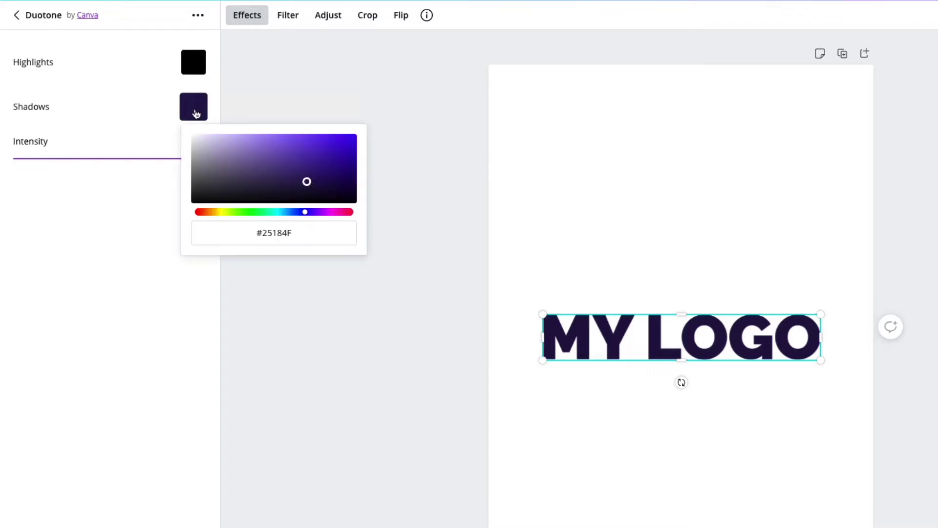
left_click_drag(318, 162, 359, 121)
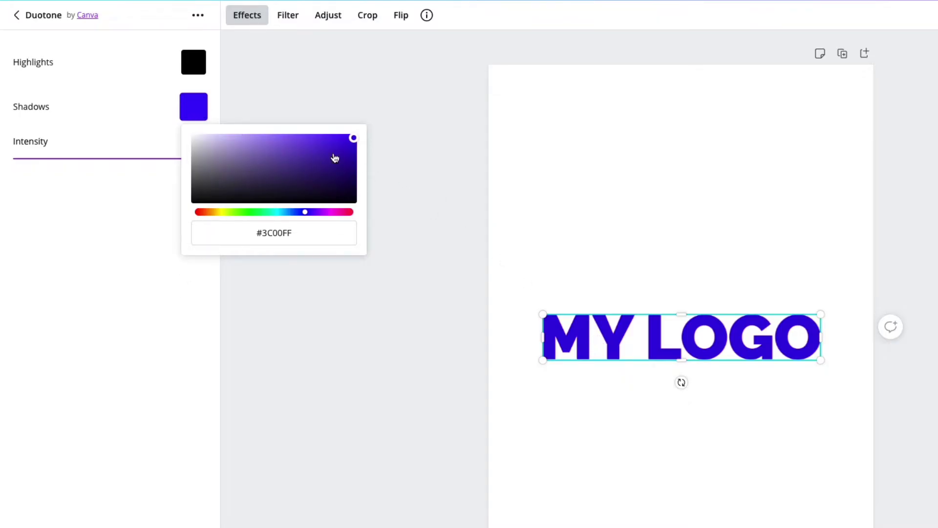
left_click(229, 238)
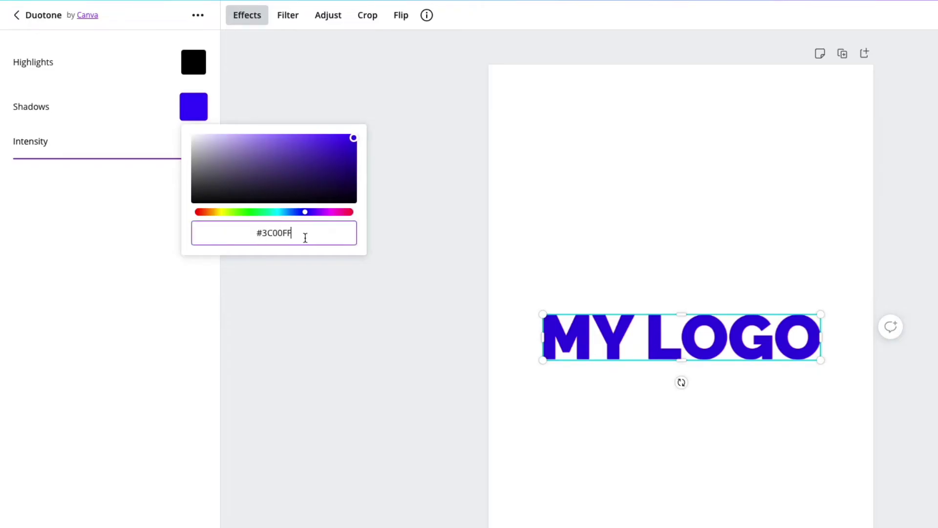
left_click_drag(305, 238, 247, 236)
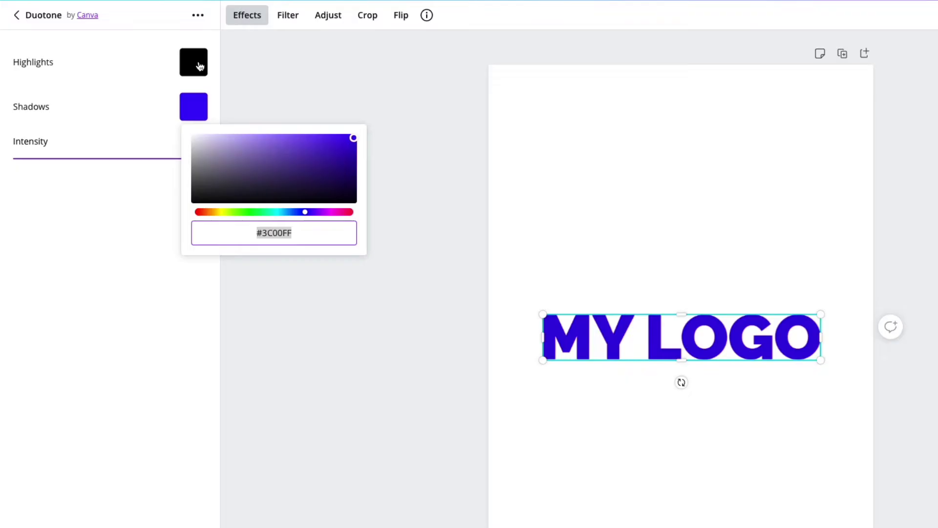
Step: Try pure, muted and dark red highlights, then return the highlights to black
left_click(200, 66)
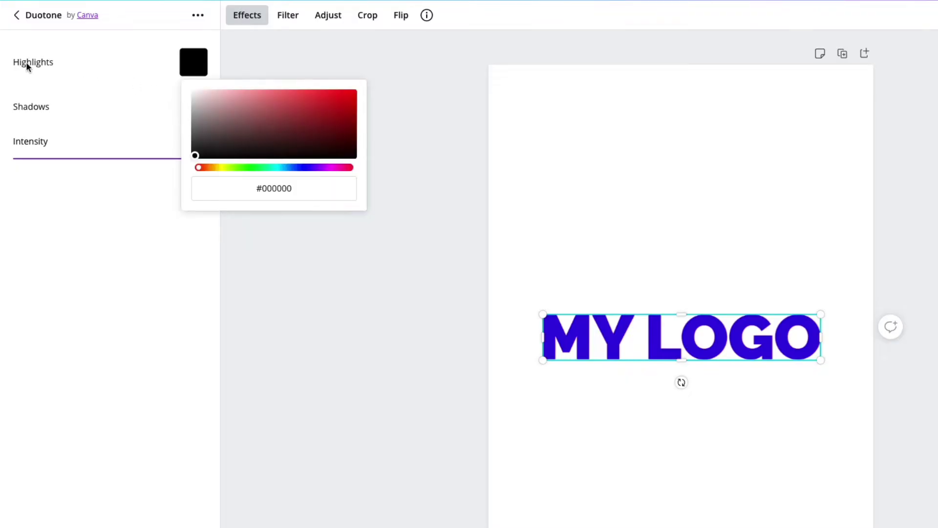
left_click_drag(269, 98, 412, 62)
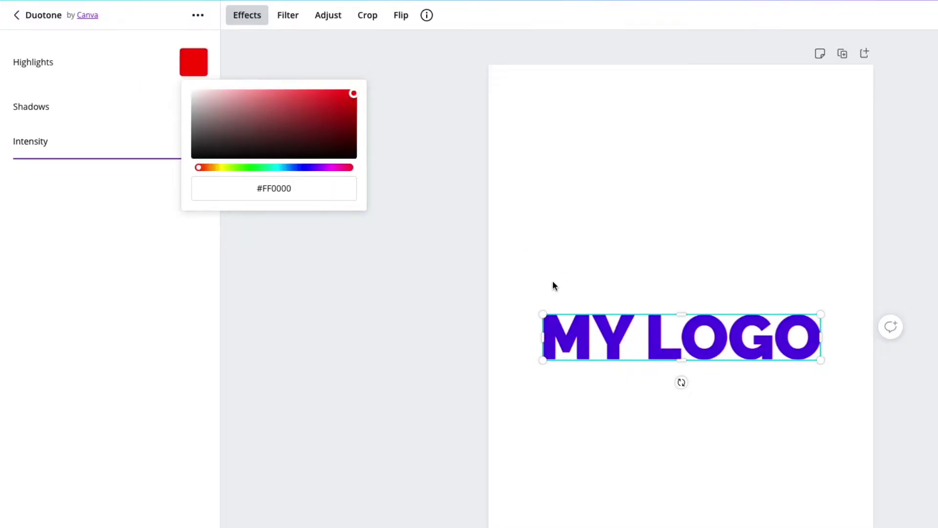
left_click(266, 109)
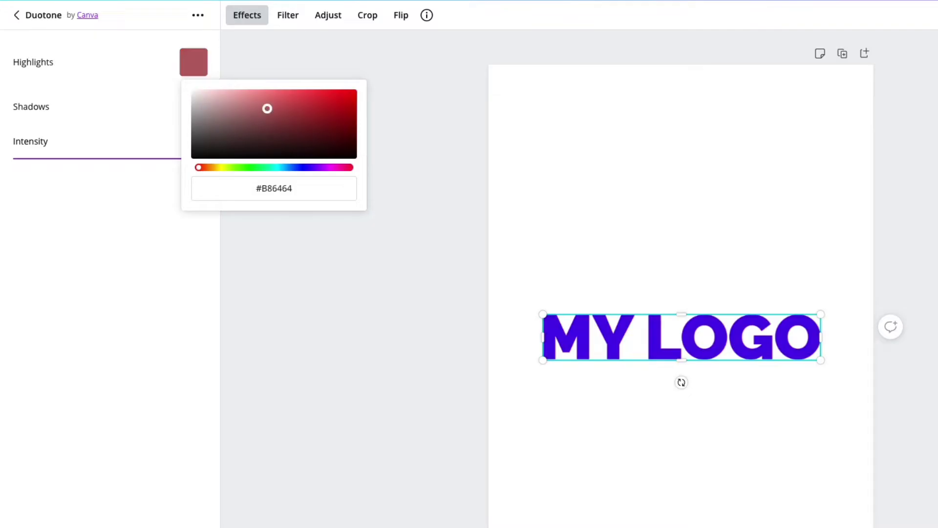
left_click_drag(267, 110, 356, 171)
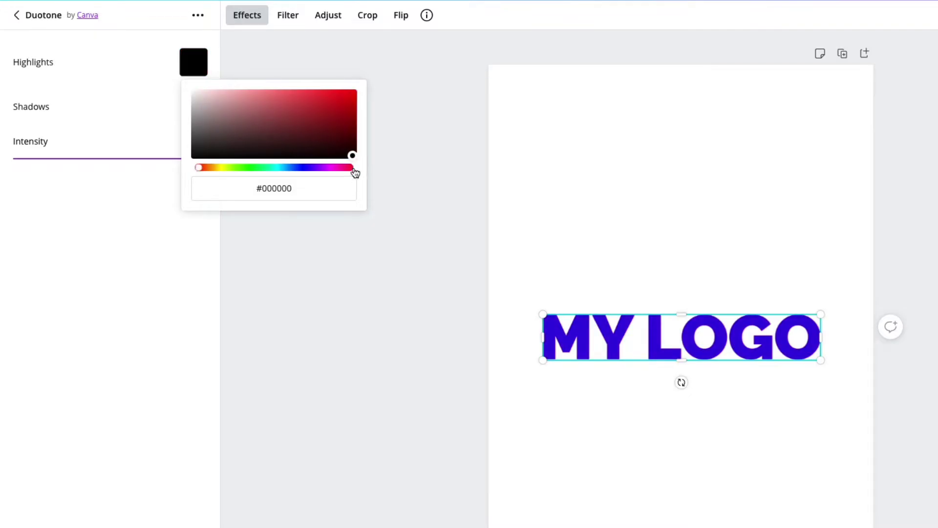
left_click_drag(180, 127, 109, 214)
left_click(109, 214)
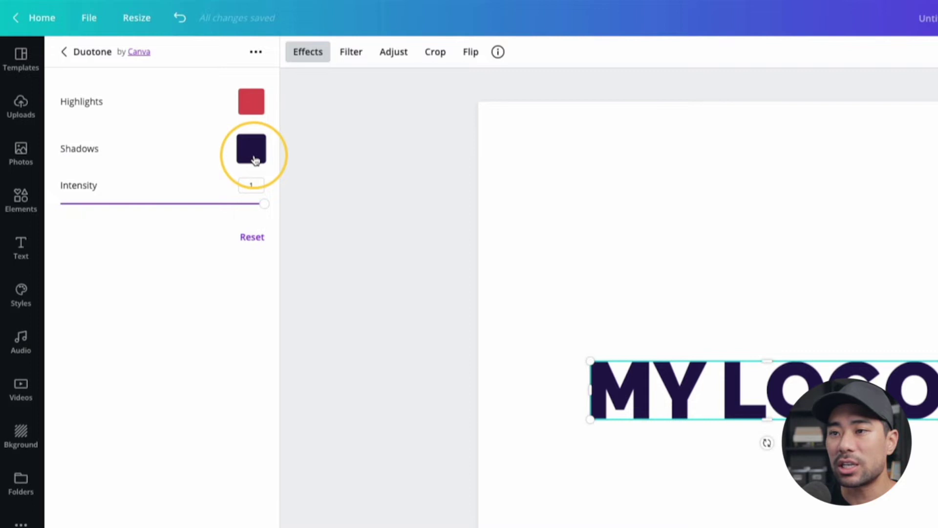
Step: Change the duotone shadow colour to #0083CD blue and close the duotone settings
left_click(253, 157)
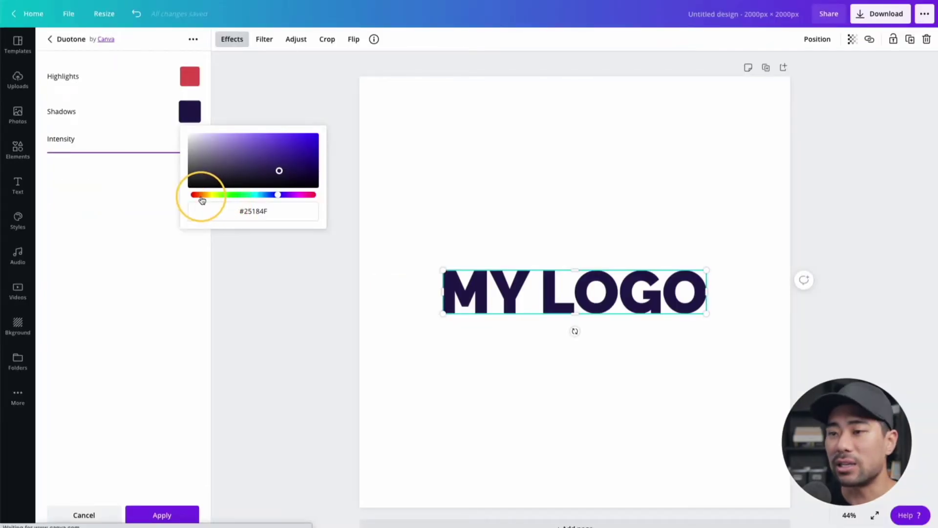
left_click(261, 195)
left_click_drag(275, 156, 279, 126)
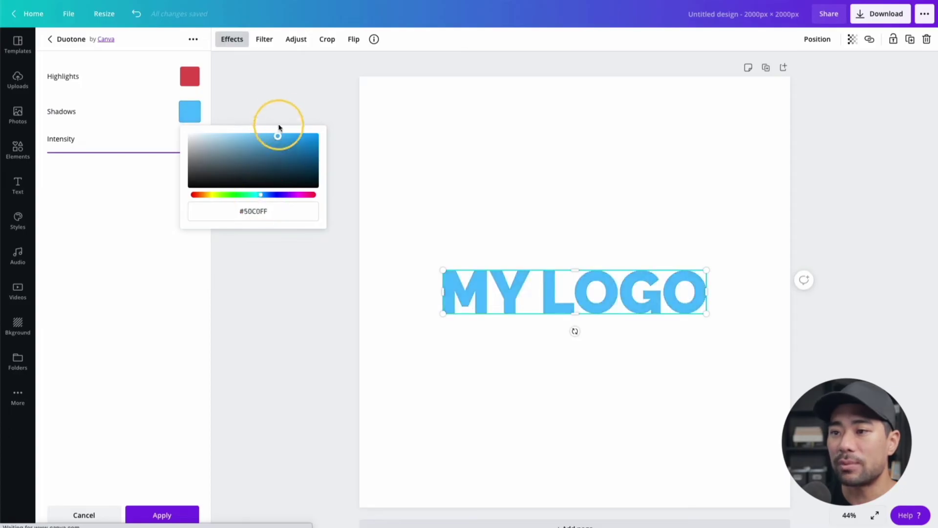
left_click(268, 212)
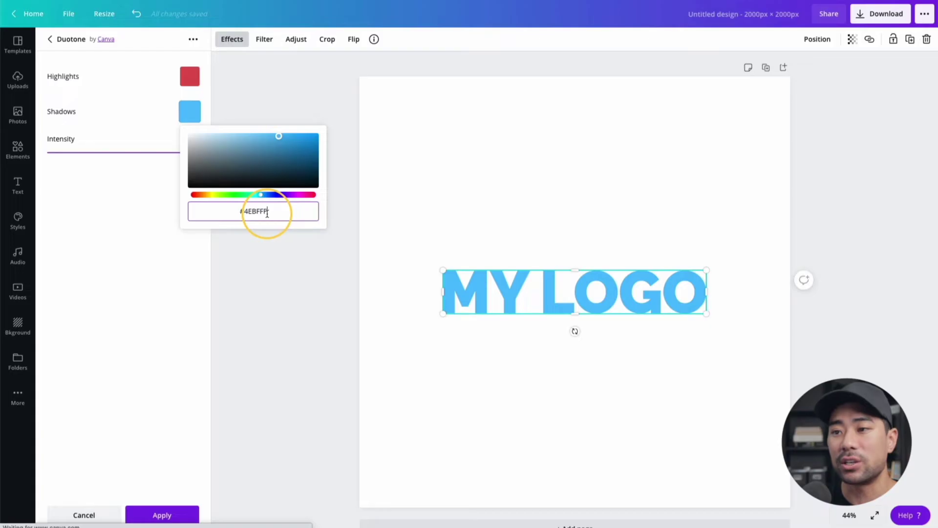
left_click(290, 151)
left_click_drag(290, 151, 318, 145)
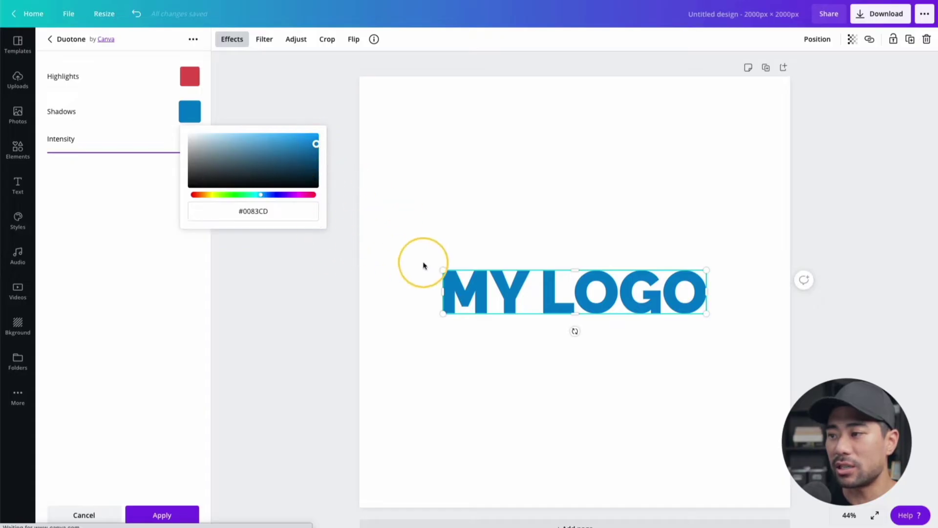
left_click(309, 292)
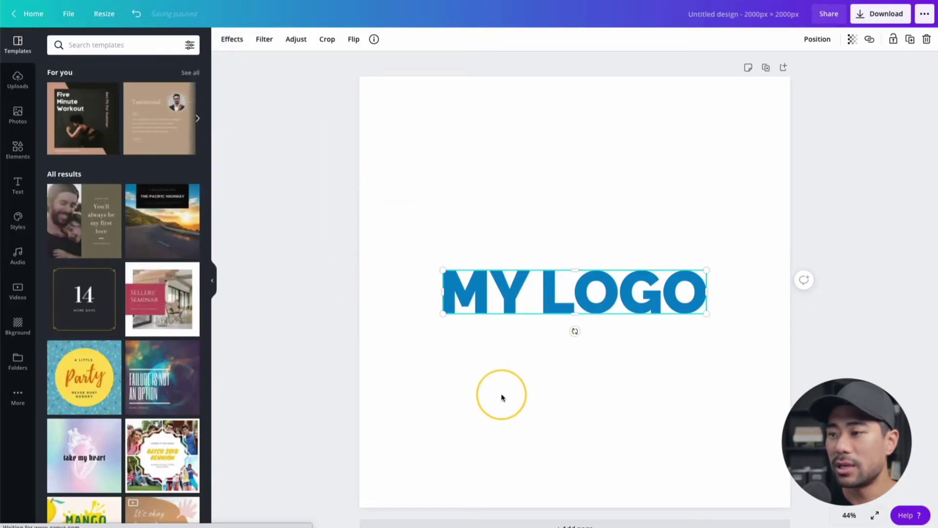
Step: Reselect the blue MY LOGO image and undo its recolour back to black
left_click(499, 398)
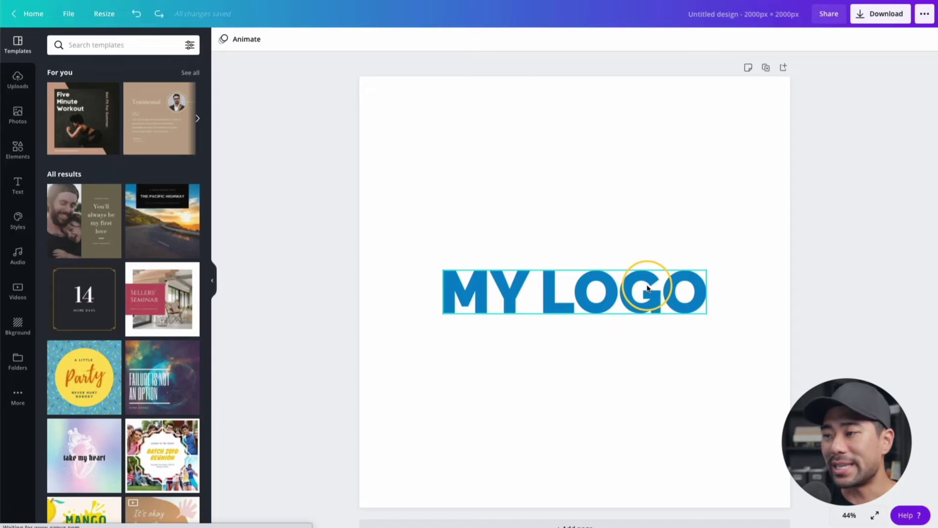
left_click(648, 288)
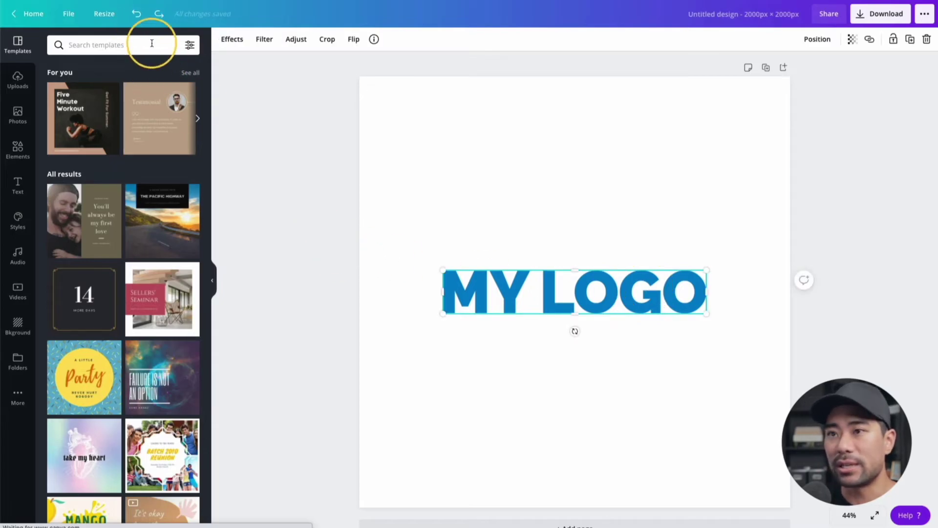
left_click(137, 19)
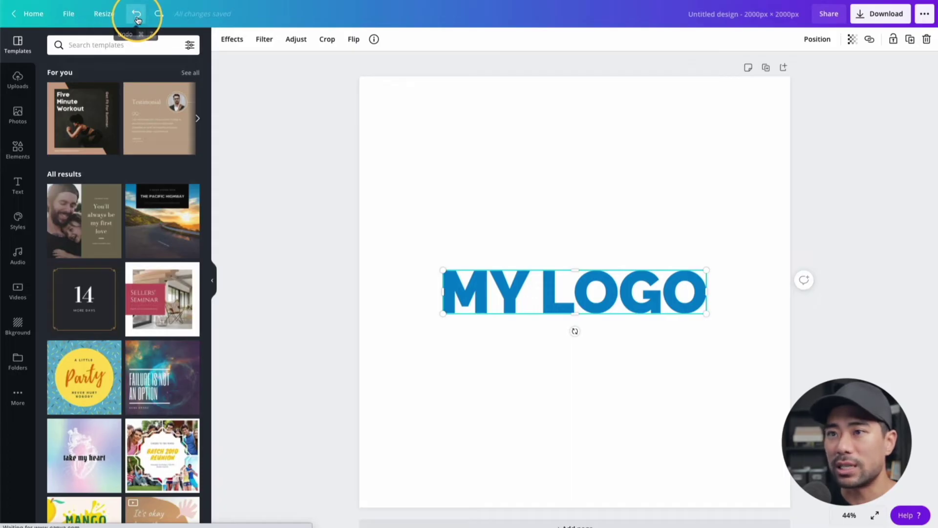
Step: Duplicate the MY LOGO image and centre the copy below the original
left_click(617, 318)
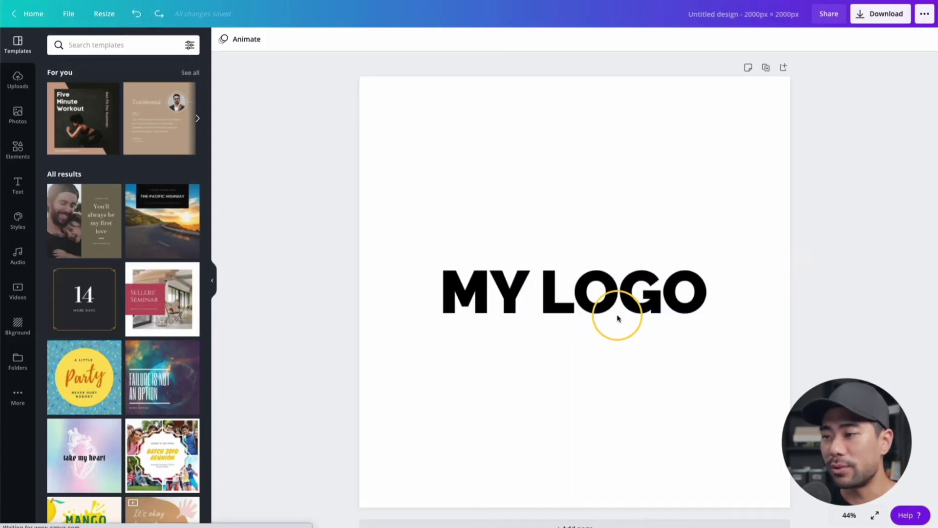
left_click(610, 303)
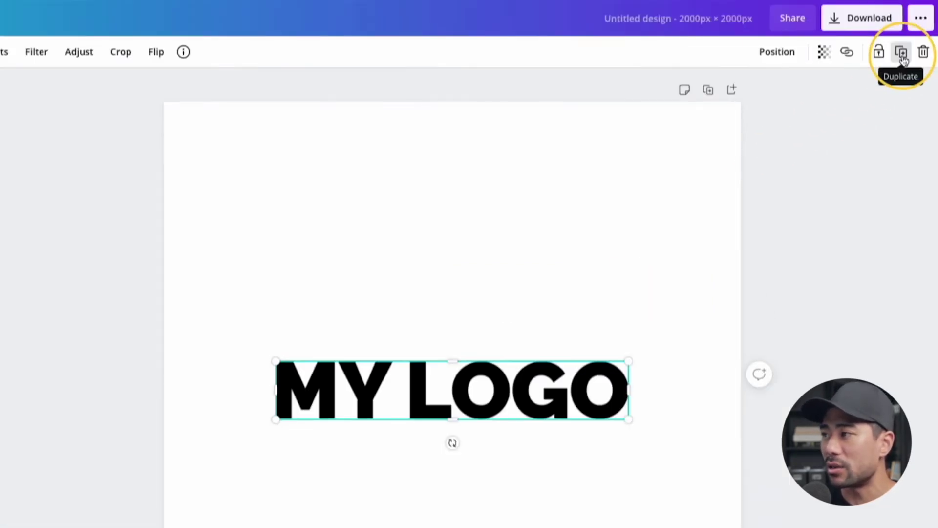
left_click(902, 55)
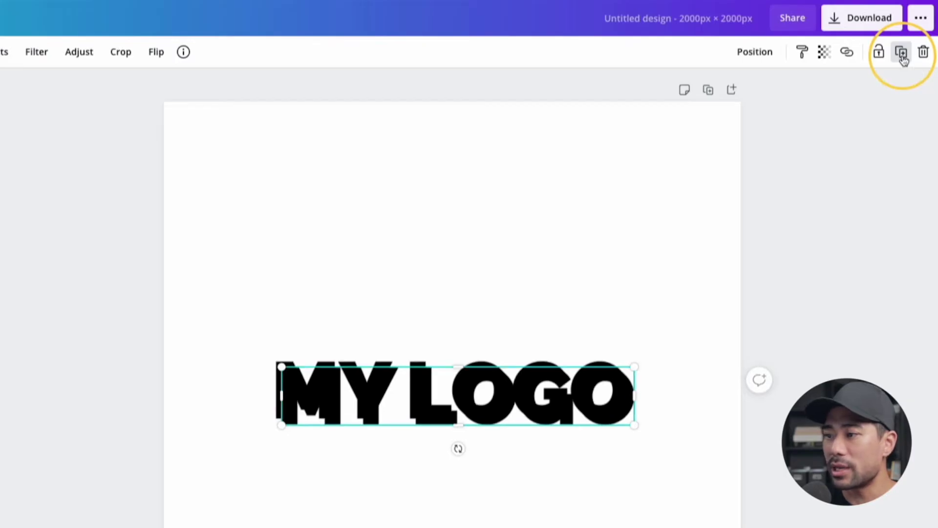
left_click_drag(474, 387, 463, 468)
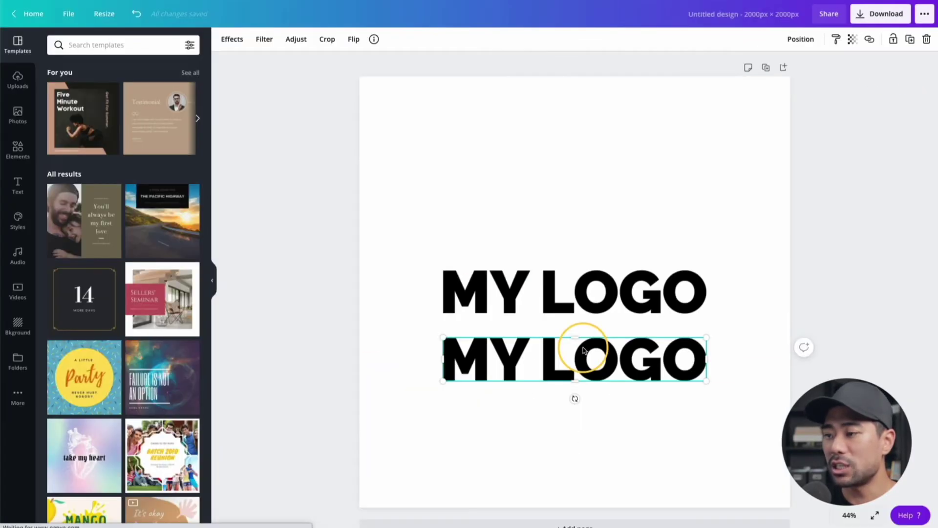
left_click_drag(583, 349, 582, 357)
Step: Crop the top copy to MY and the lower copy to LOGO, then move LOGO beside MY
left_click(536, 235)
left_click(536, 281)
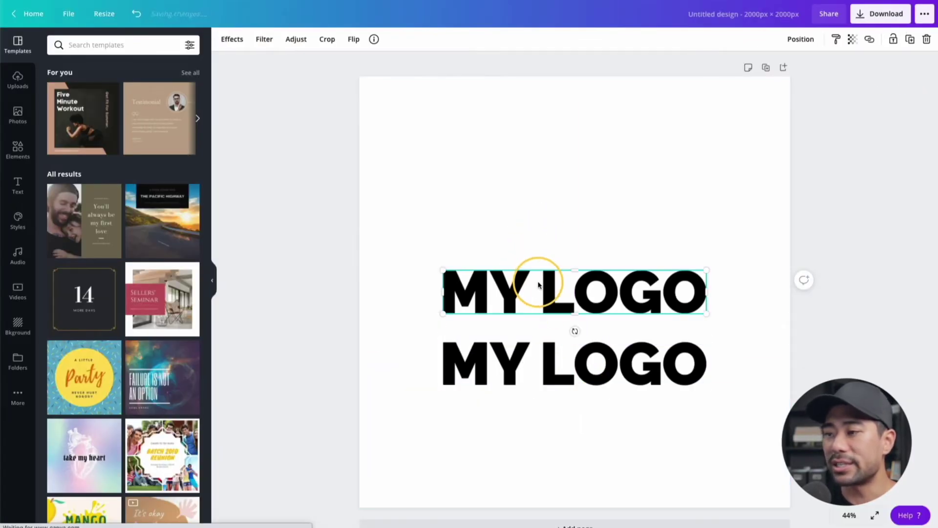
left_click_drag(707, 292, 536, 295)
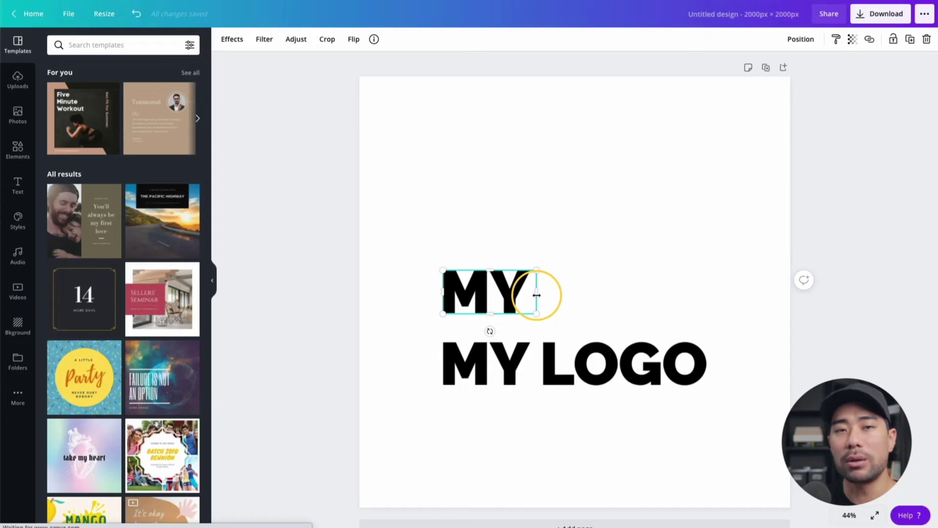
left_click(572, 353)
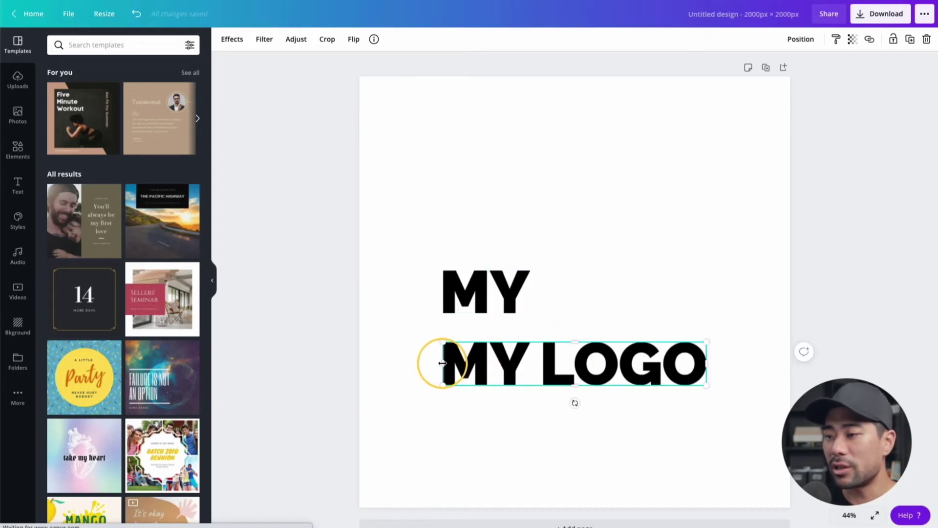
left_click_drag(442, 364, 537, 366)
left_click(519, 409)
left_click_drag(607, 352, 613, 284)
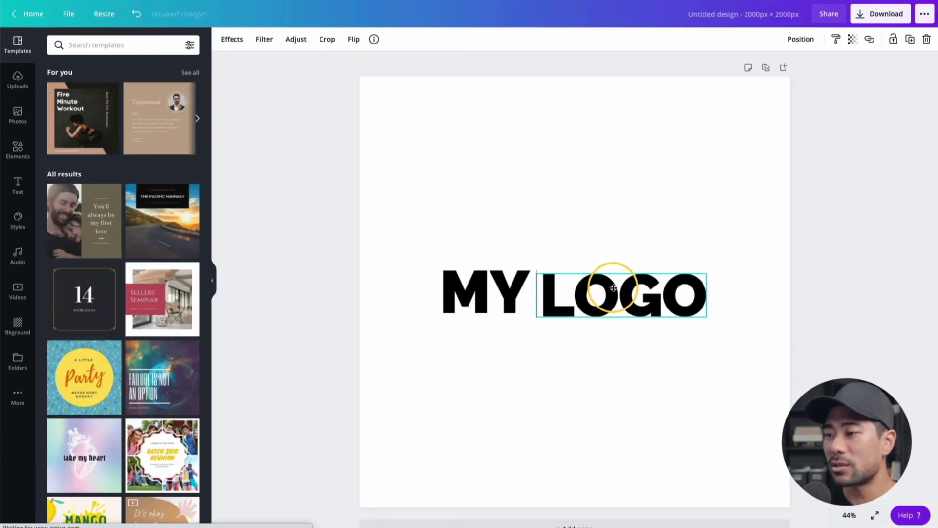
left_click(527, 364)
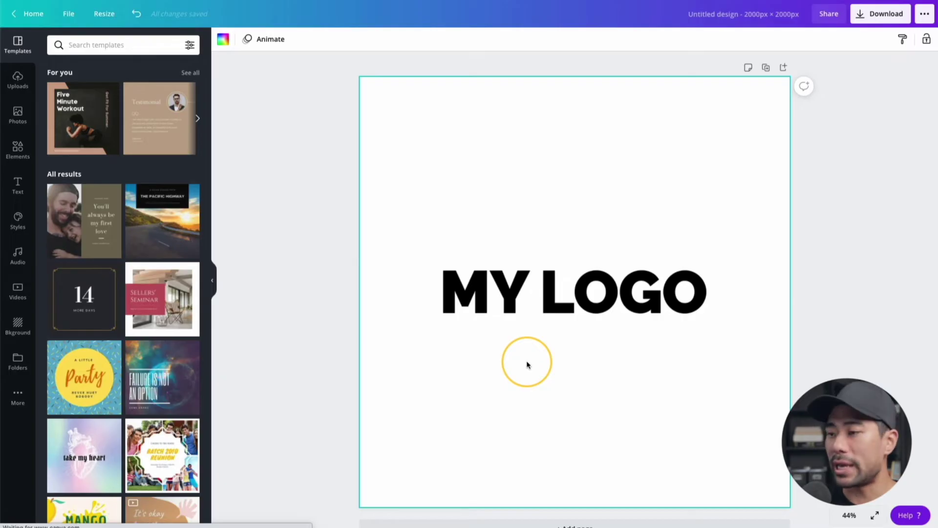
Step: Give the MY piece a Cherry duotone with bright blue #0038FF shadows
left_click(477, 296)
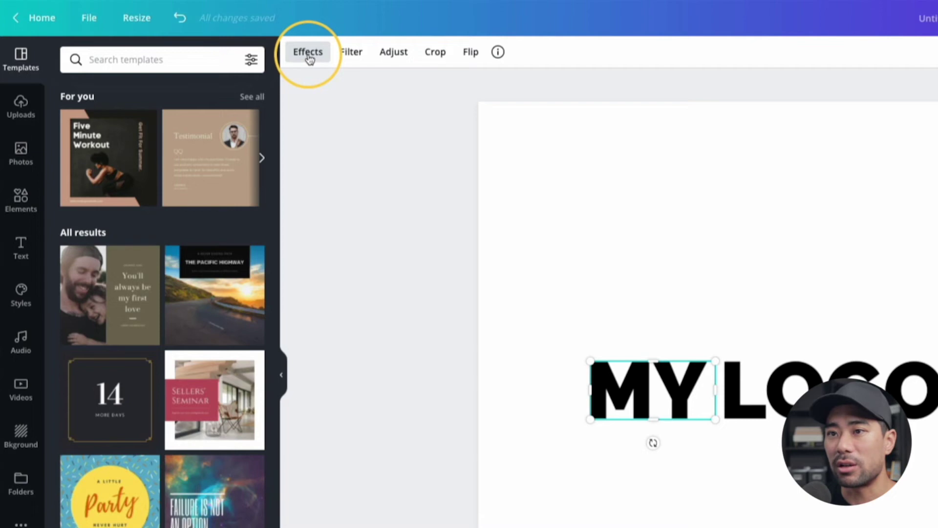
left_click(233, 44)
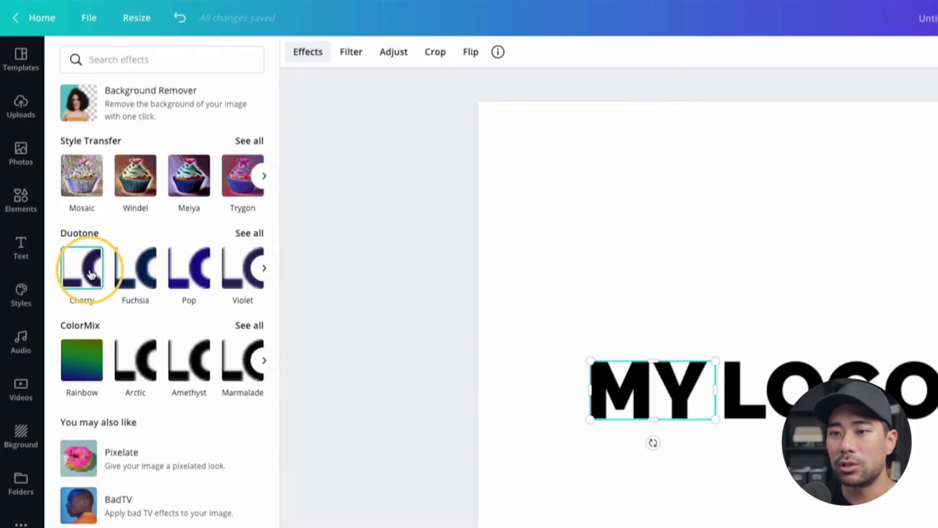
left_click(84, 274)
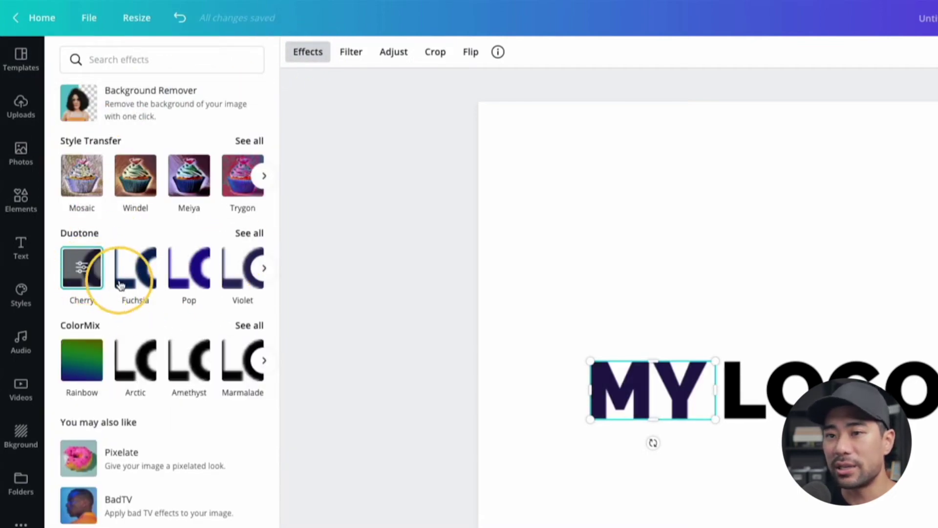
left_click(82, 272)
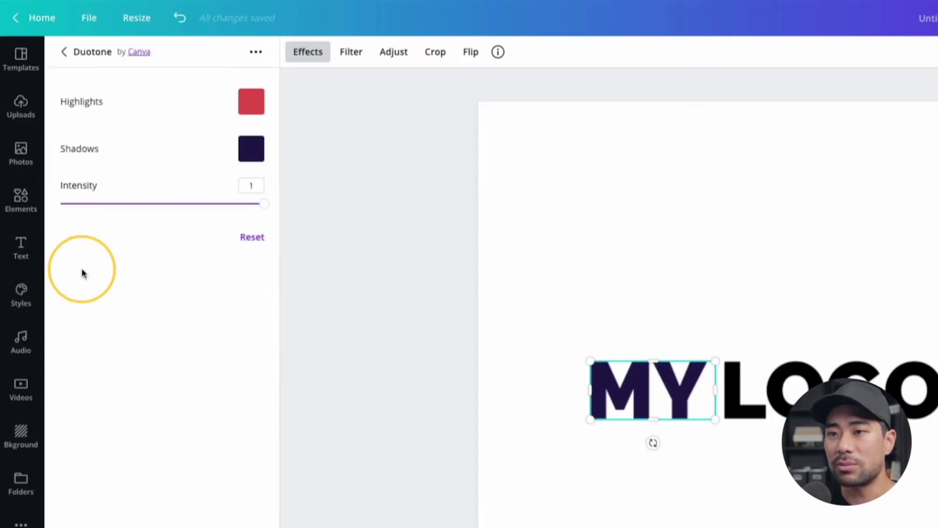
left_click(253, 157)
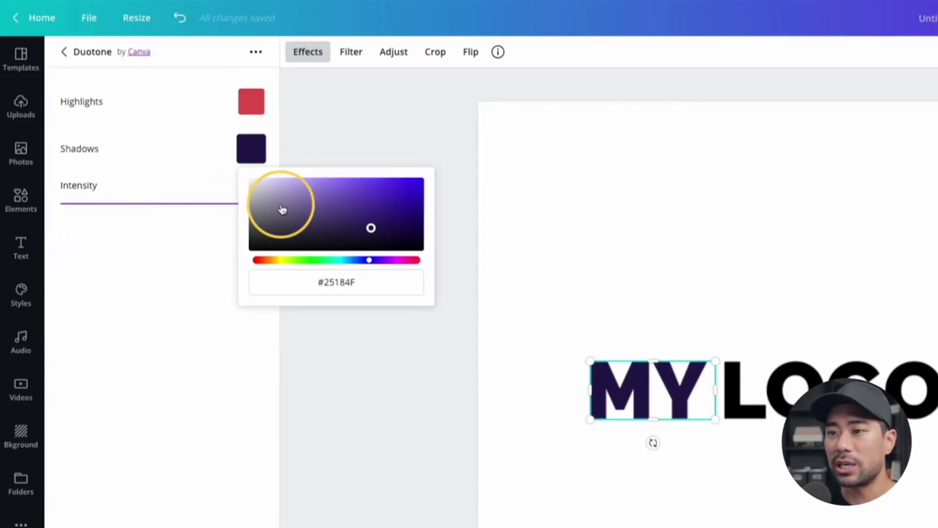
left_click_drag(370, 260, 358, 260)
left_click(387, 189)
left_click_drag(387, 190, 458, 161)
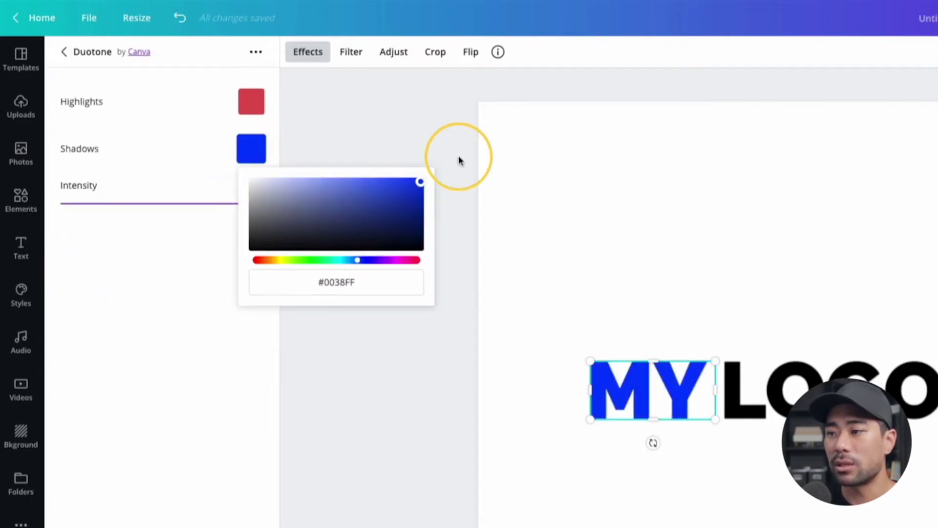
left_click(248, 385)
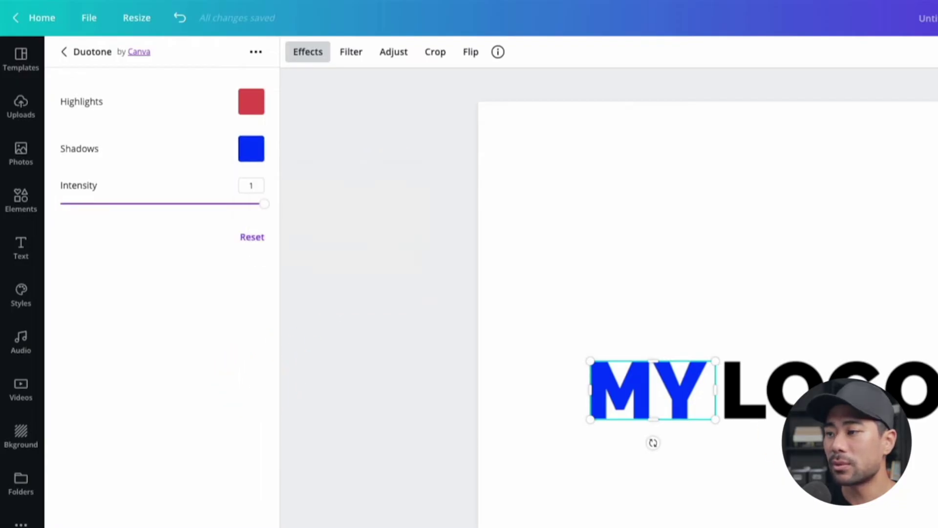
left_click(821, 391)
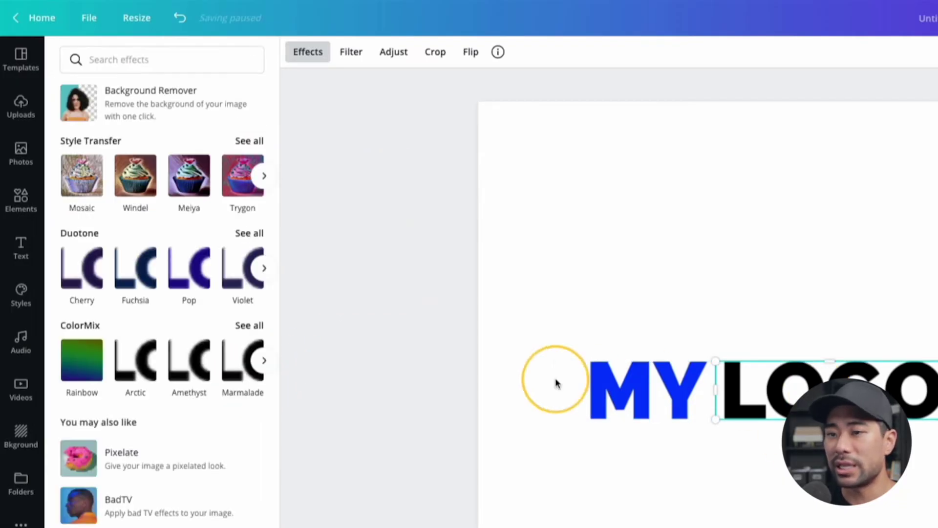
Step: Apply the Cherry duotone to LOGO and try violet, near-black and blue shadow colours
left_click(84, 275)
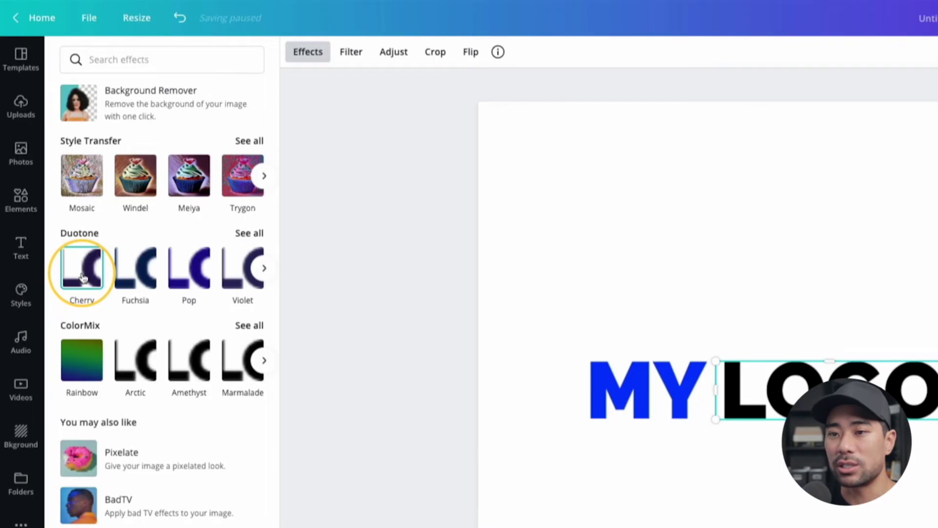
left_click(82, 272)
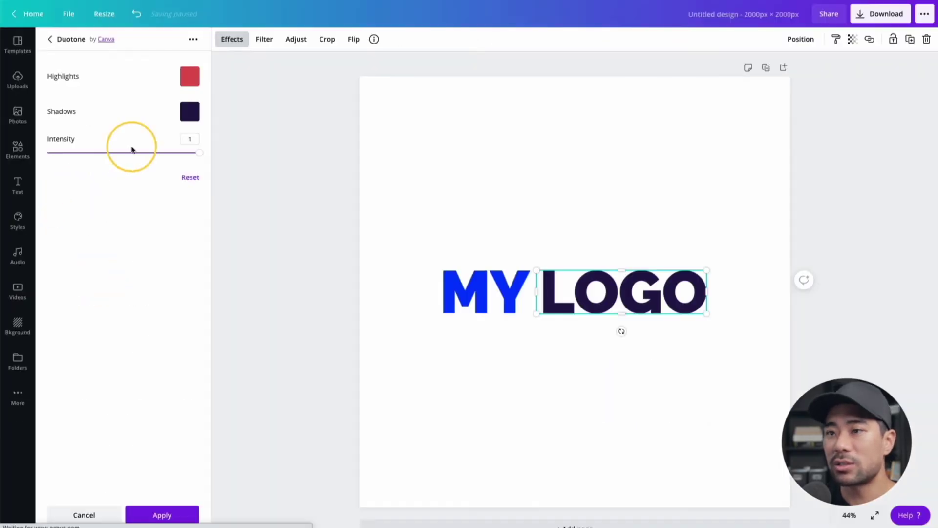
left_click(186, 121)
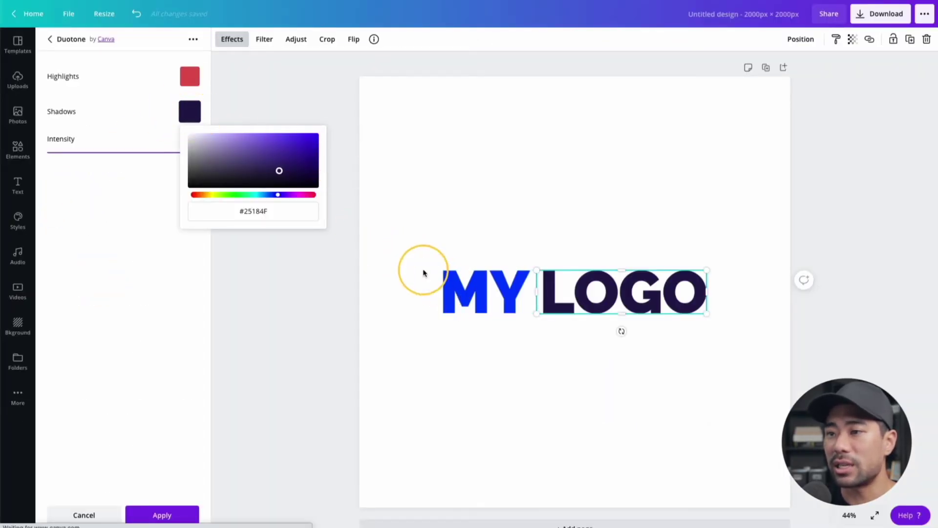
left_click(295, 143)
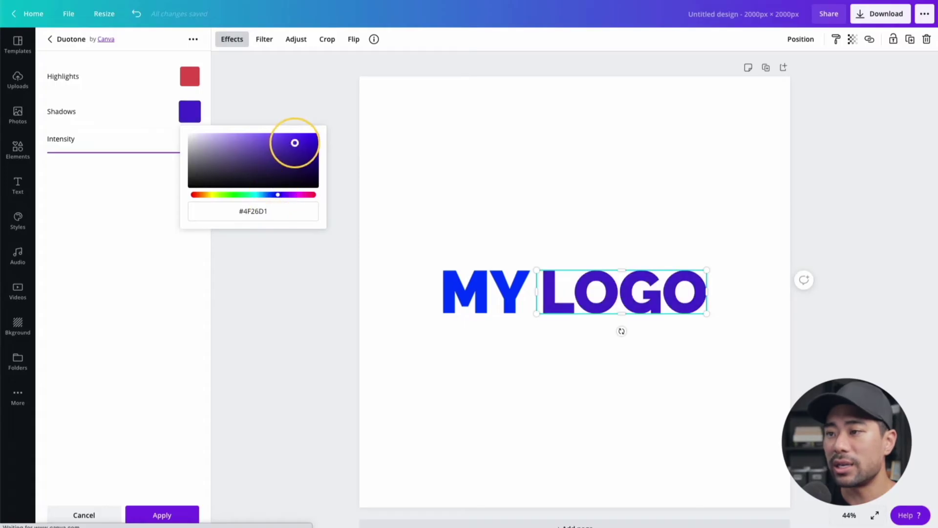
left_click(270, 186)
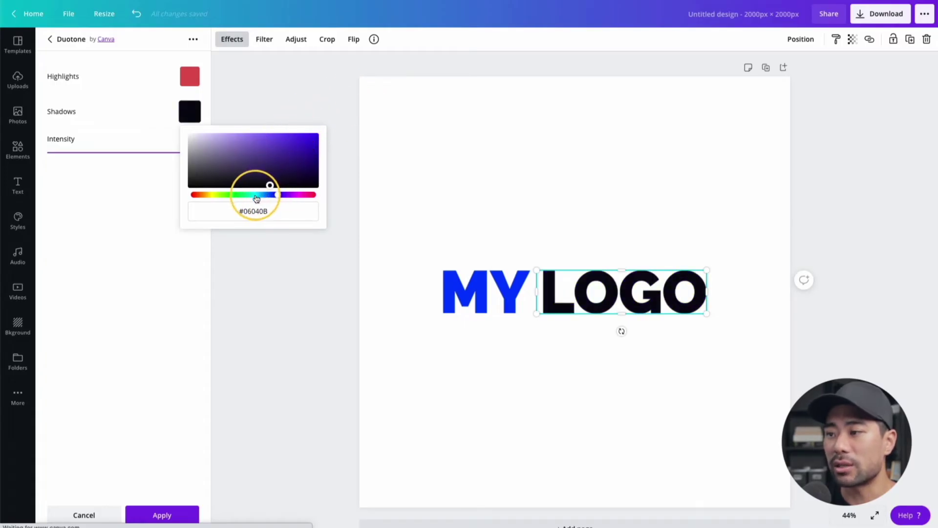
left_click(256, 195)
left_click(263, 195)
left_click(274, 161)
left_click_drag(274, 162, 281, 136)
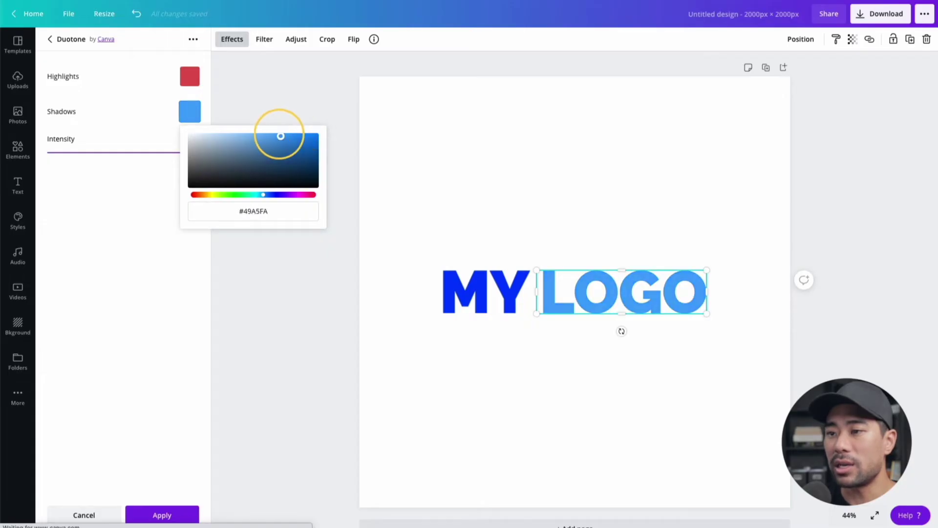
Step: Move LOGO's shadow colour from green to teal-blue and close the duotone settings
left_click(246, 194)
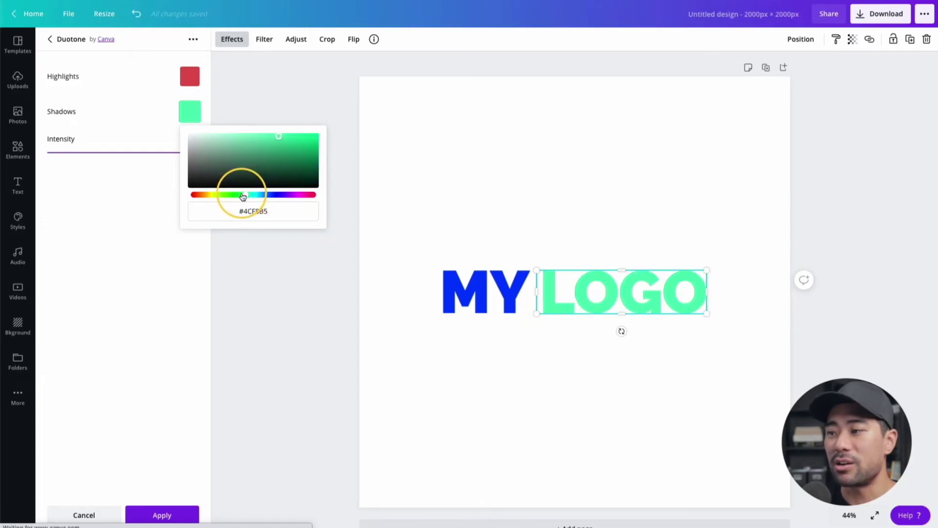
left_click_drag(306, 138, 315, 154)
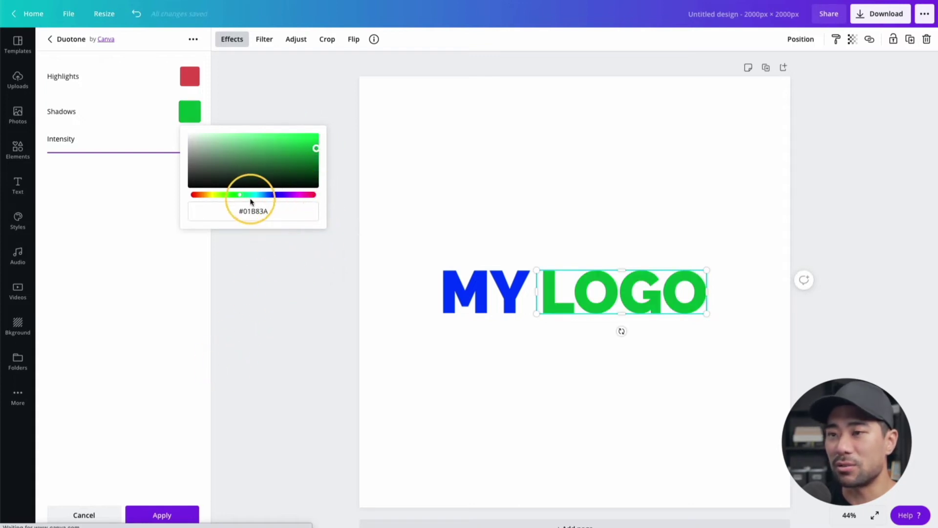
left_click_drag(250, 197, 260, 200)
left_click(263, 310)
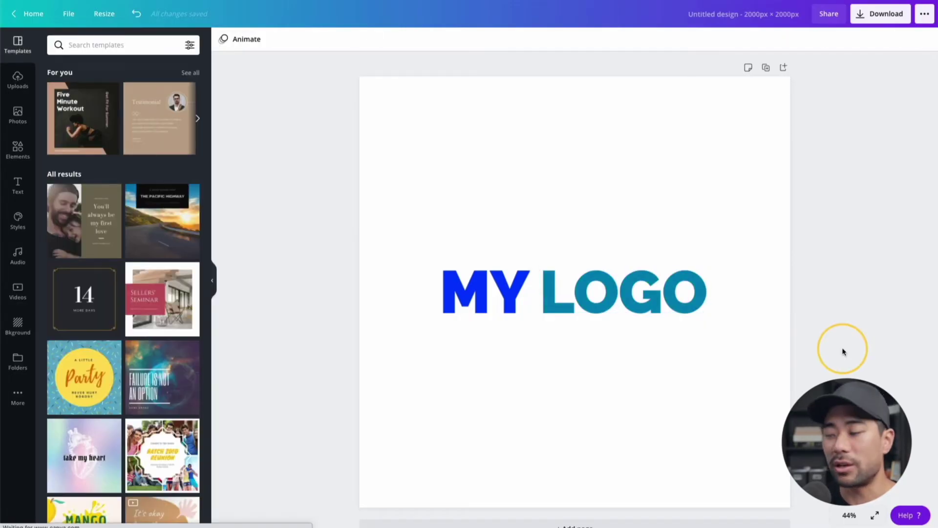
Step: Delete the MY and LOGO pieces and drop the Aurelius Inc .png file onto the page
left_click_drag(842, 351, 369, 189)
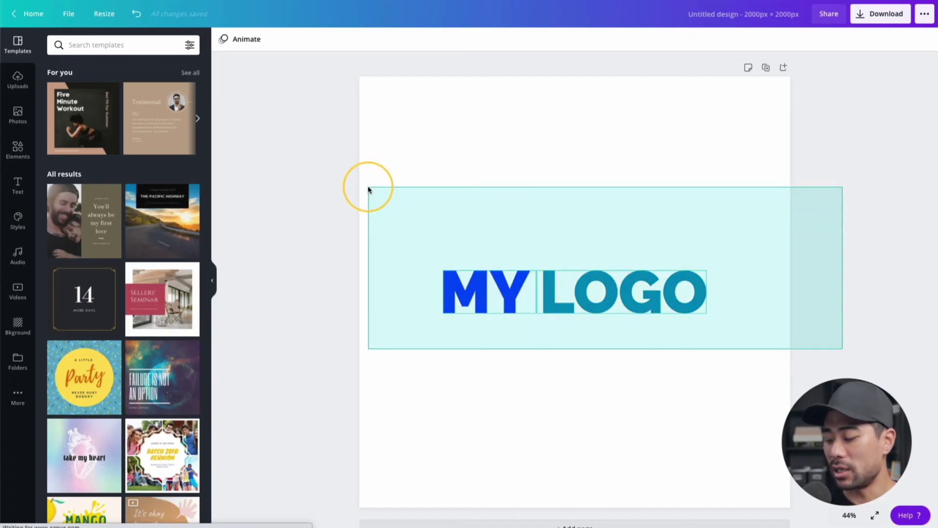
key("Delete")
left_click_drag(931, 149, 583, 260)
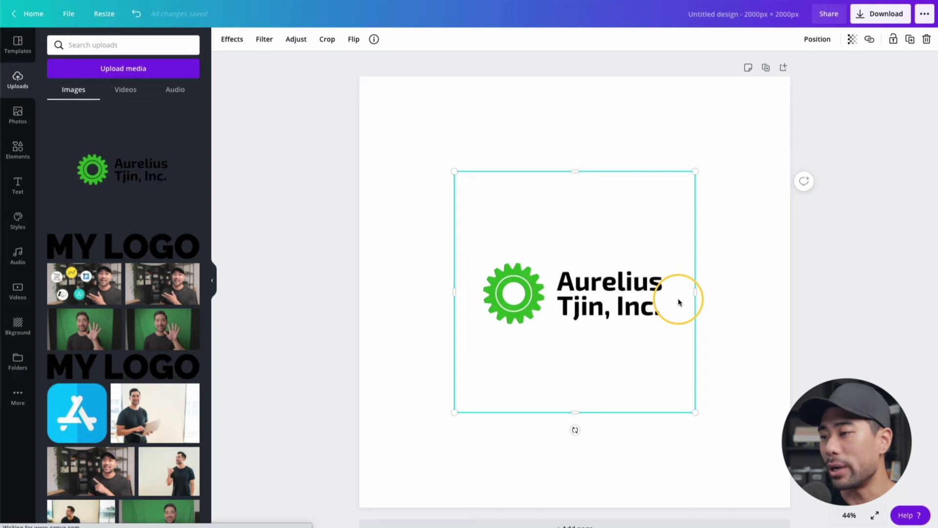
Step: Crop the Aurelius image on all four sides to frame only the gear
left_click_drag(695, 294, 551, 297)
left_click_drag(510, 171, 507, 254)
left_click_drag(457, 331, 478, 330)
left_click_drag(509, 411, 509, 330)
left_click(508, 318)
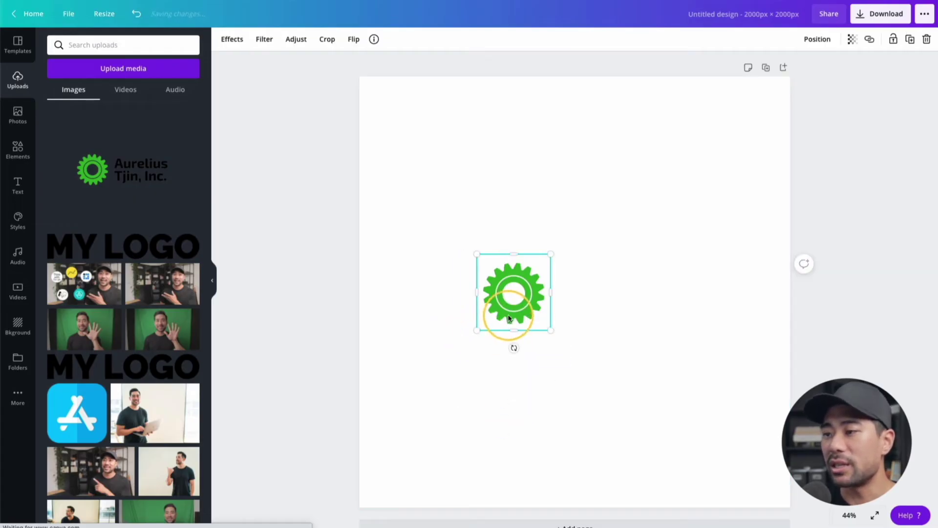
Step: Tint the gear orange with a Cherry duotone using #FF8200 shadows
left_click(228, 41)
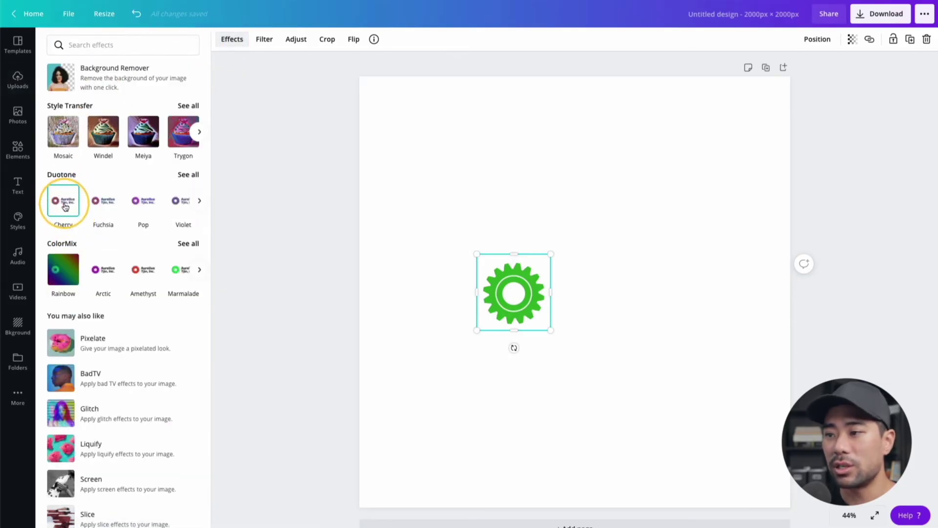
left_click(64, 205)
left_click(64, 205)
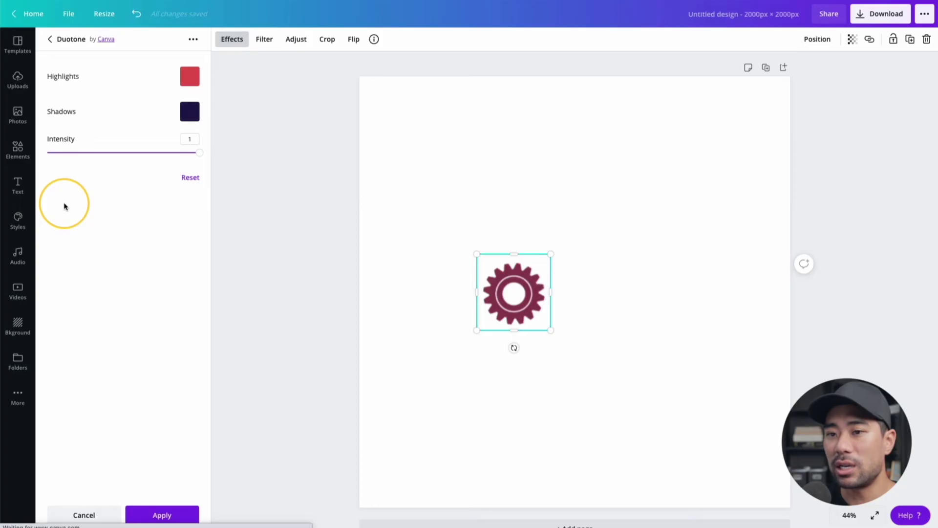
left_click(191, 112)
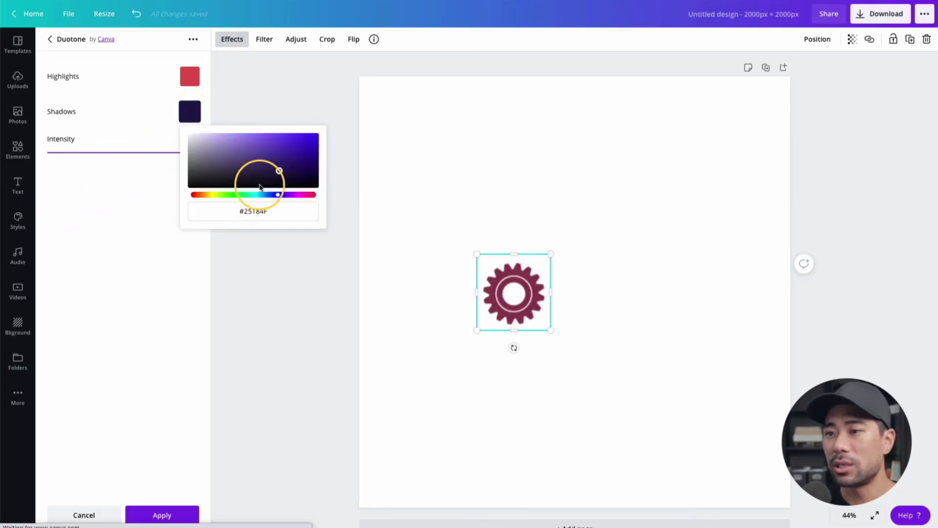
left_click(203, 195)
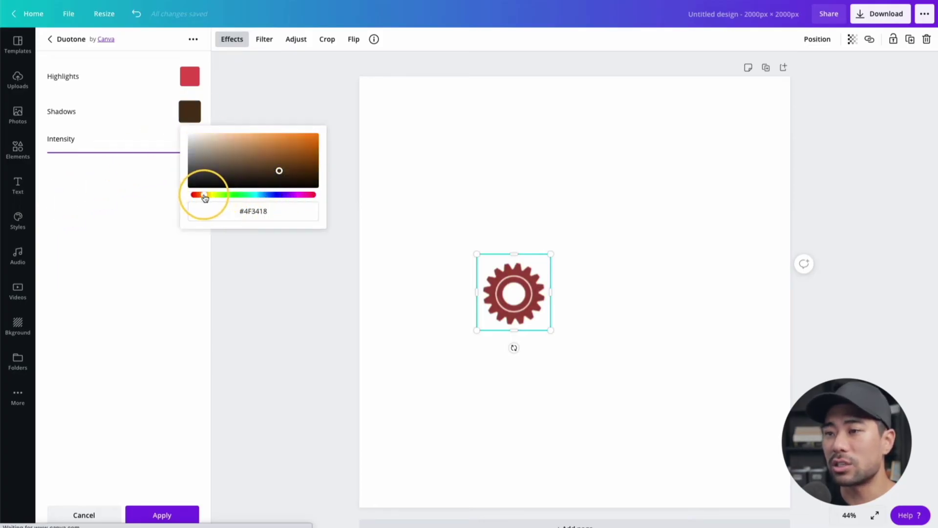
left_click(288, 143)
left_click_drag(287, 144, 325, 125)
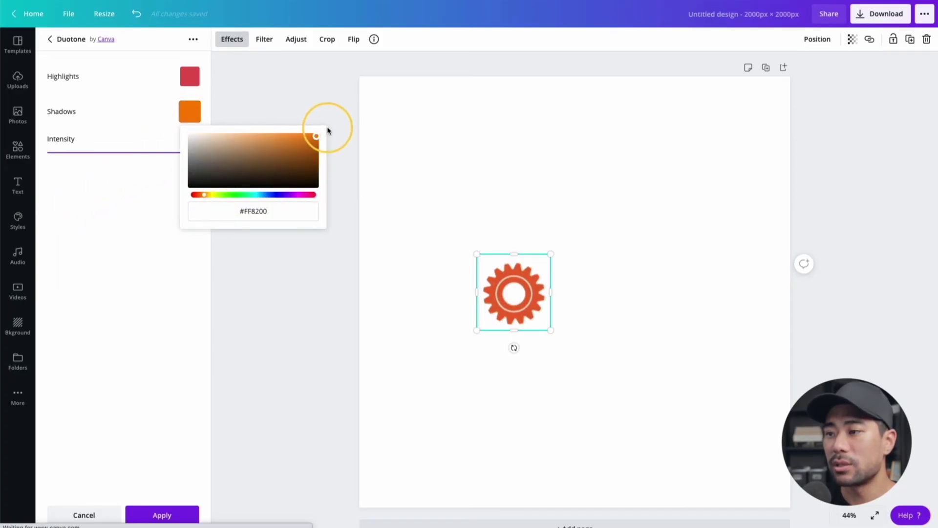
left_click(308, 318)
left_click(578, 394)
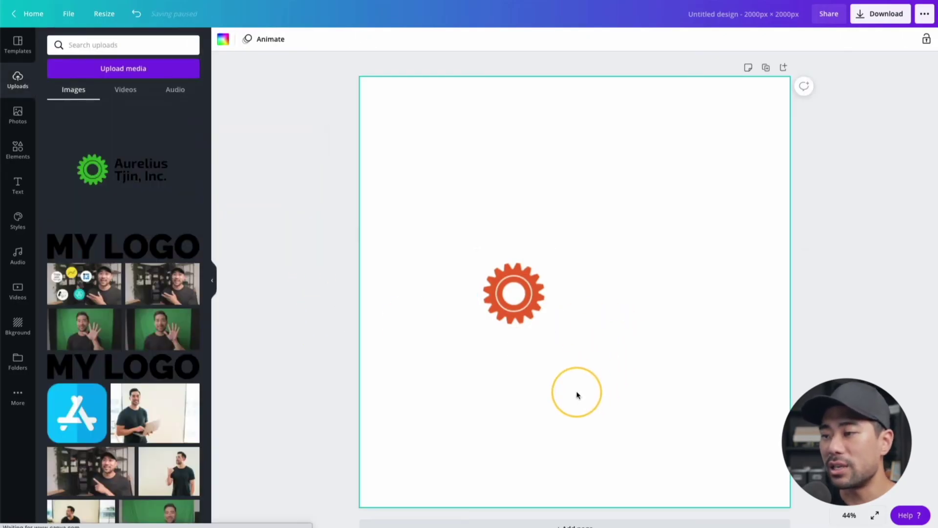
Step: Add the Aurelius logo again, crop it to the company name, and place it beside the orange gear
left_click(278, 233)
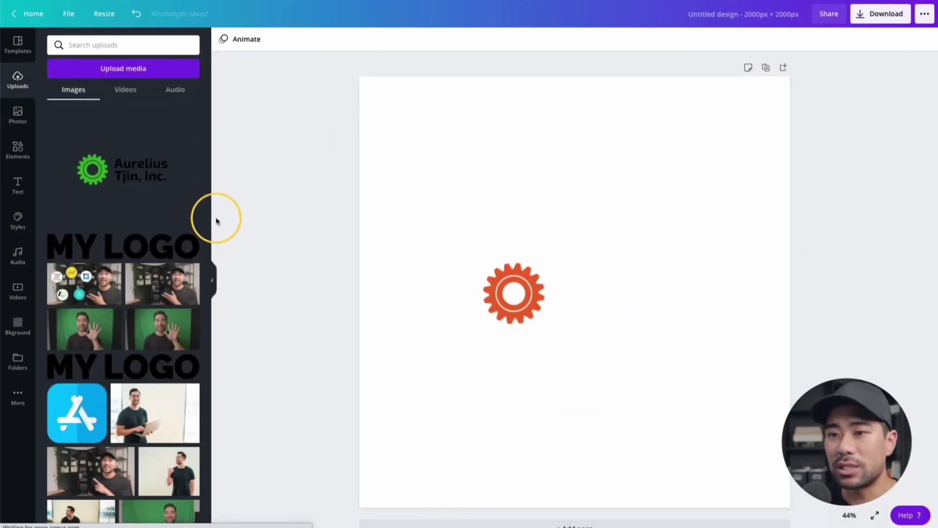
left_click(138, 179)
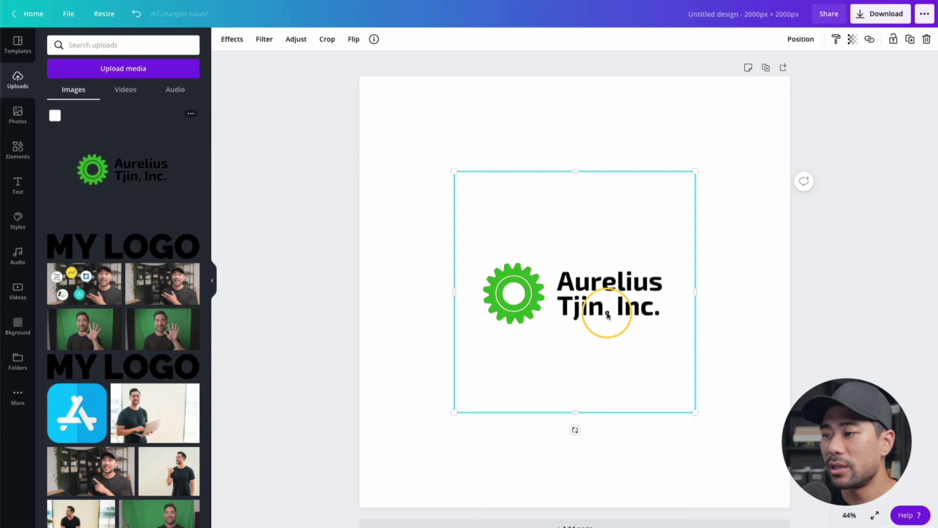
left_click_drag(613, 337, 602, 205)
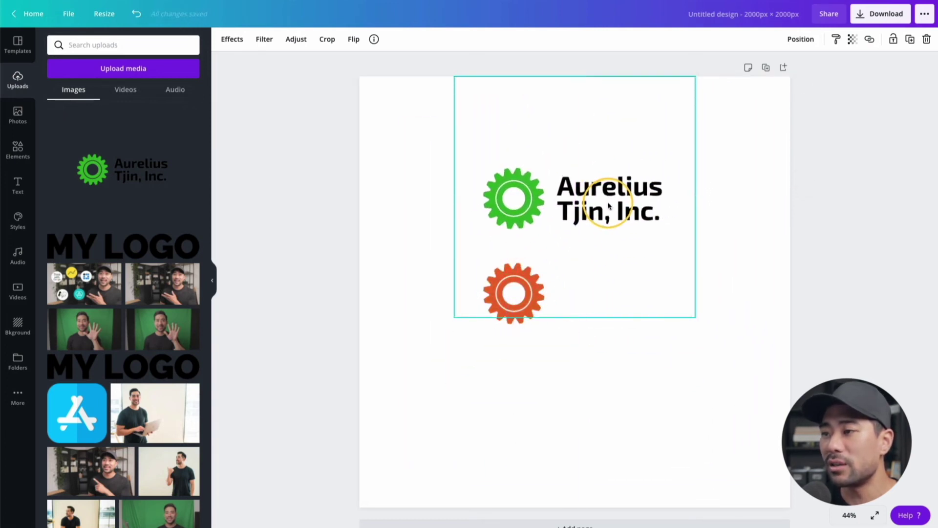
left_click_drag(447, 198, 551, 199)
left_click_drag(624, 77, 621, 171)
left_click_drag(624, 319, 635, 300)
left_click(627, 320)
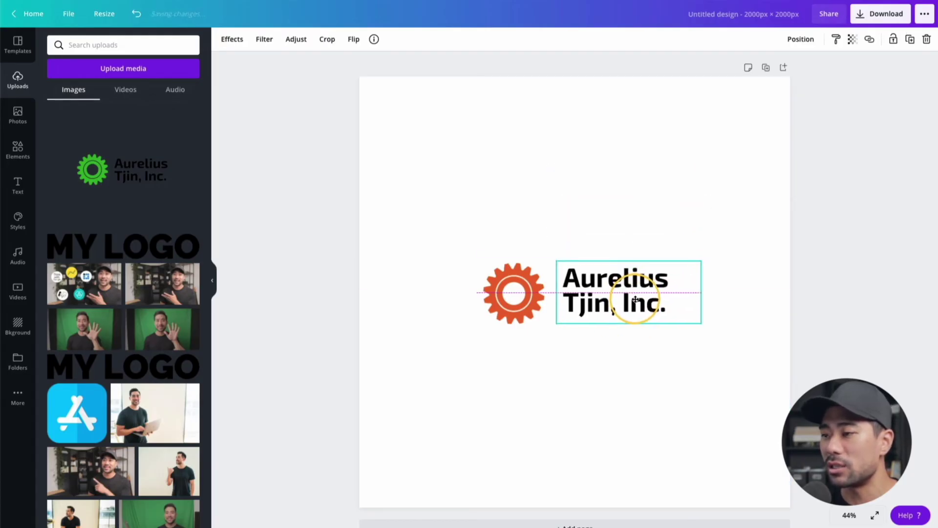
left_click(620, 356)
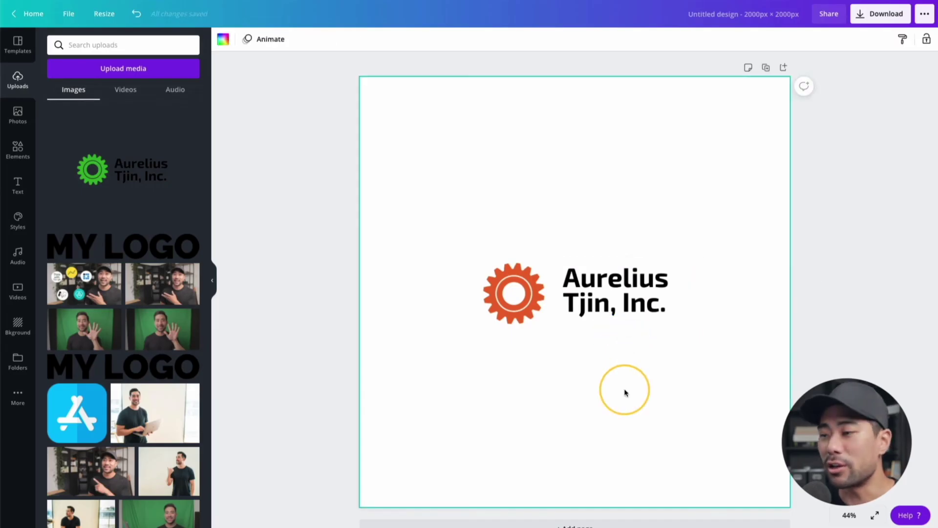
left_click(856, 179)
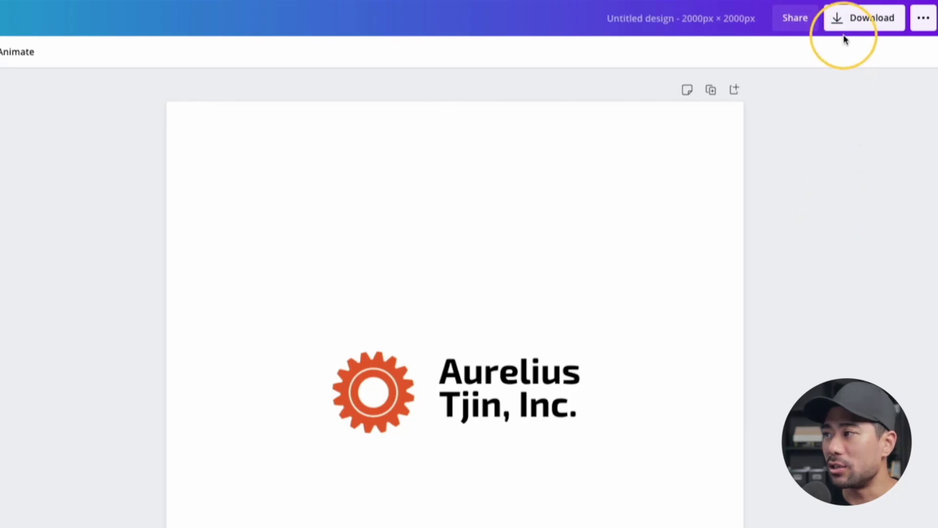
Step: Bring up the Download export options for the current logo design
left_click(842, 27)
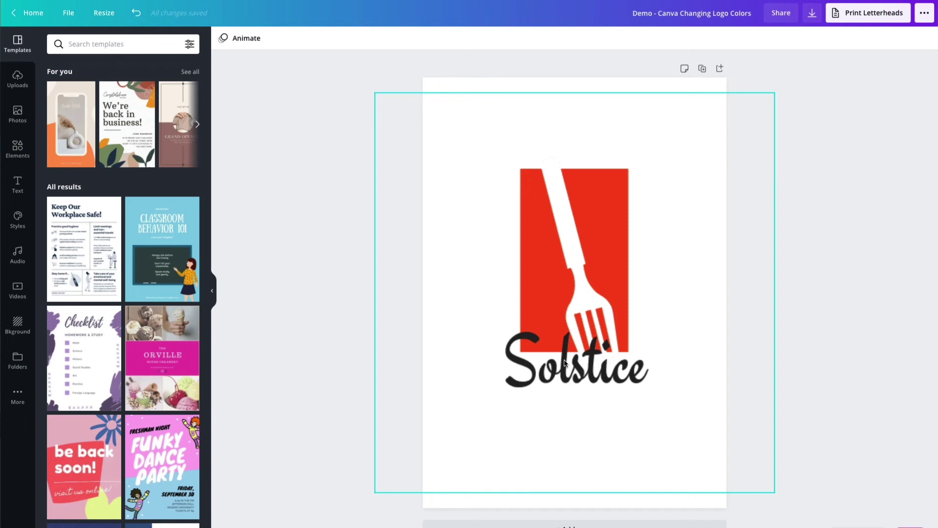
left_click(572, 319)
left_click_drag(575, 90, 566, 324)
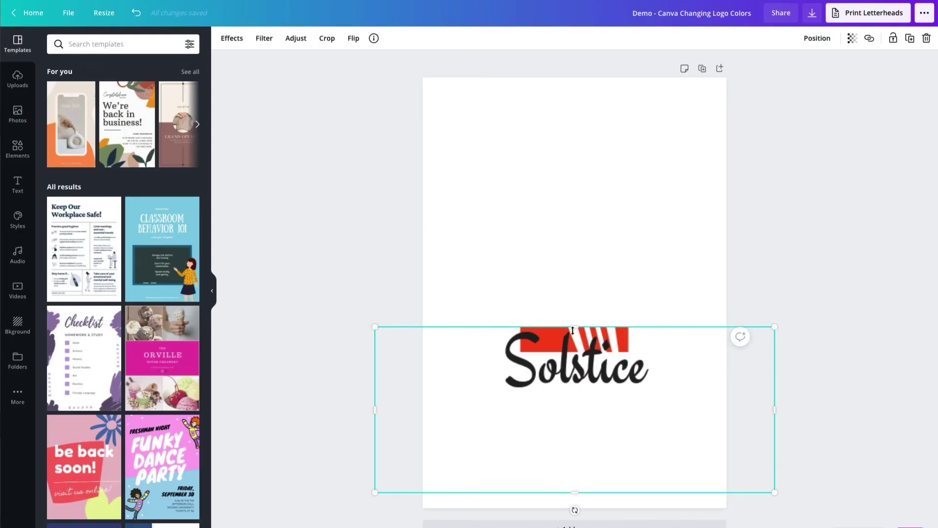
left_click_drag(574, 329, 589, 146)
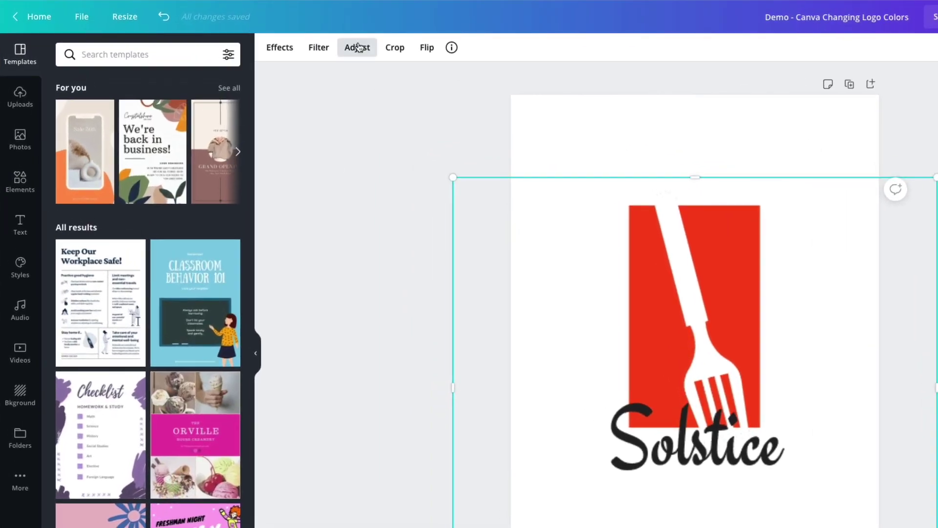
Step: Adjust the Solstice logo image to Saturation 56 and Tint 42, turning the fork pale blue
left_click(359, 47)
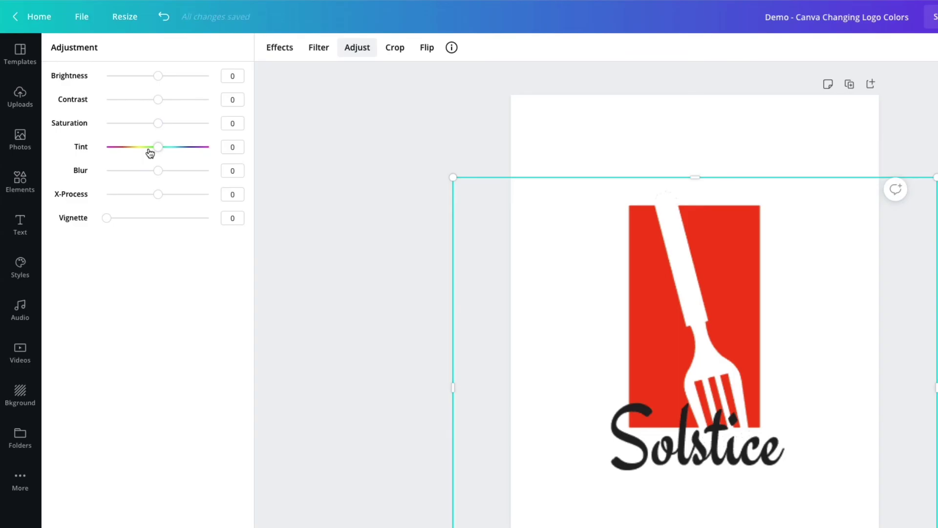
left_click_drag(157, 149, 114, 149)
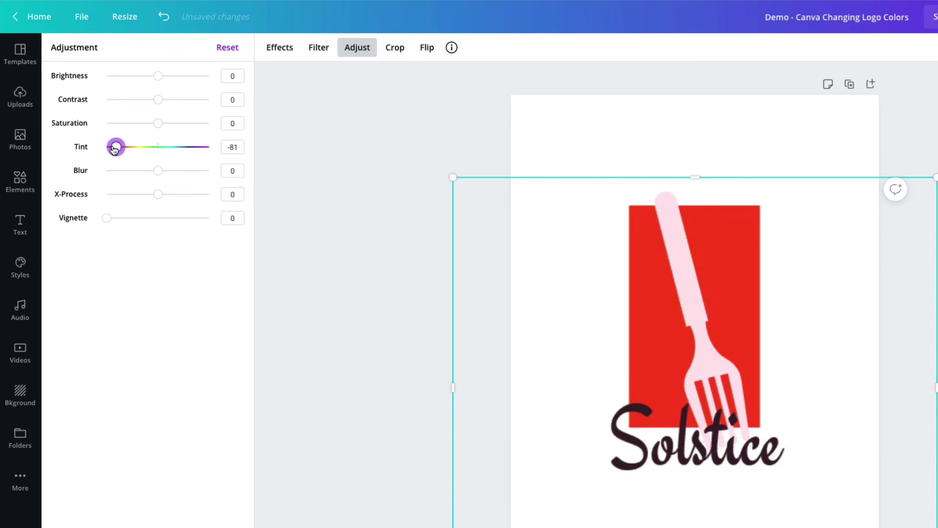
left_click_drag(157, 125, 195, 126)
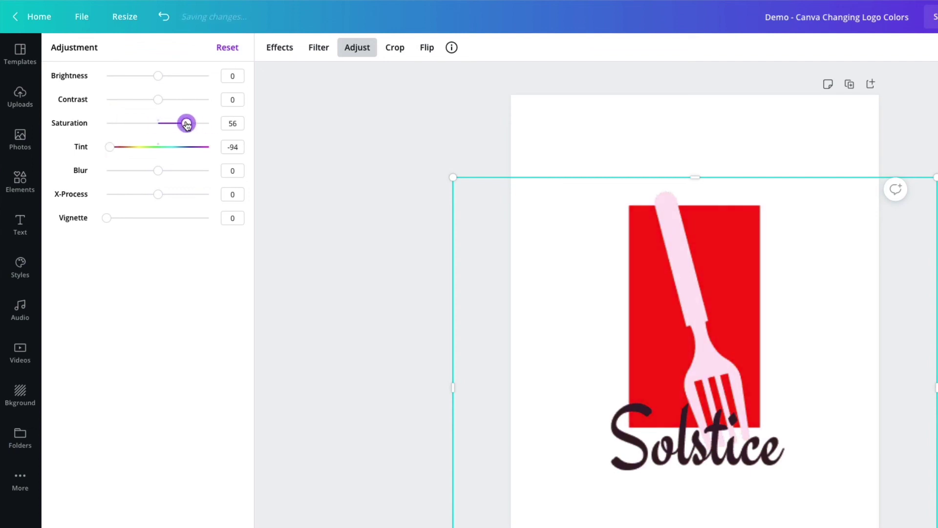
left_click_drag(116, 153, 180, 149)
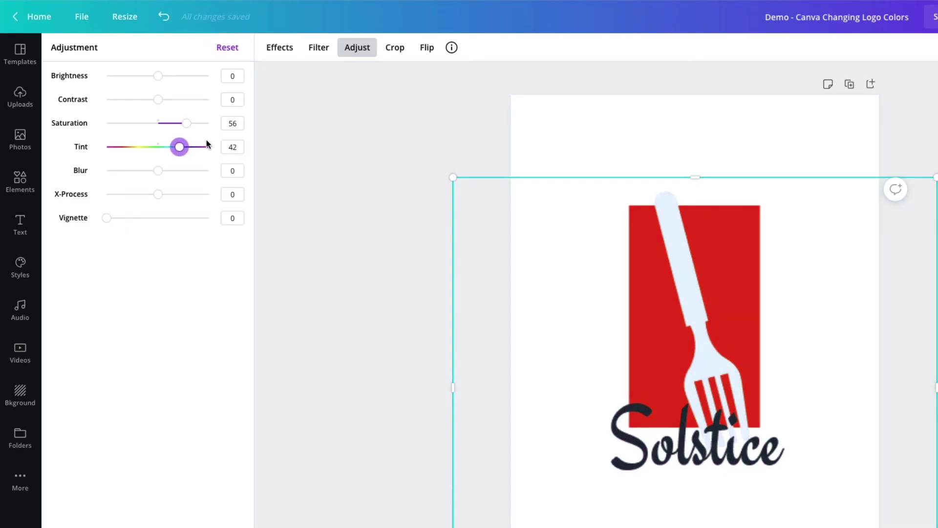